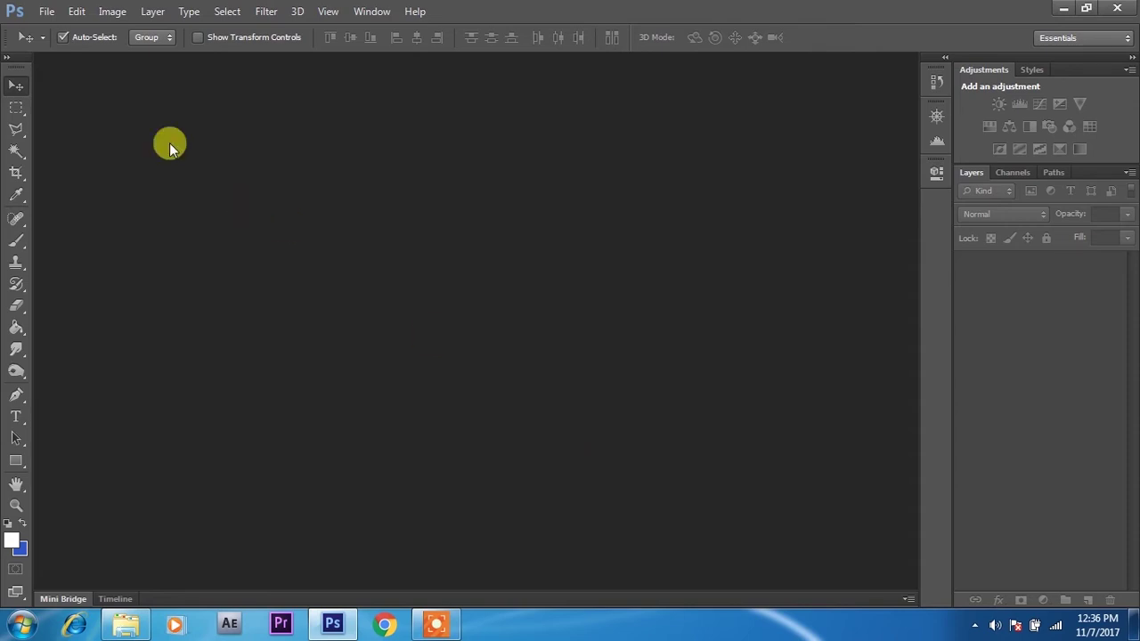
# Create the 'Multi Frame Effect' document: 11 × 8.5 in, 300 ppi, transparent background.
pyautogui.click(47, 10)
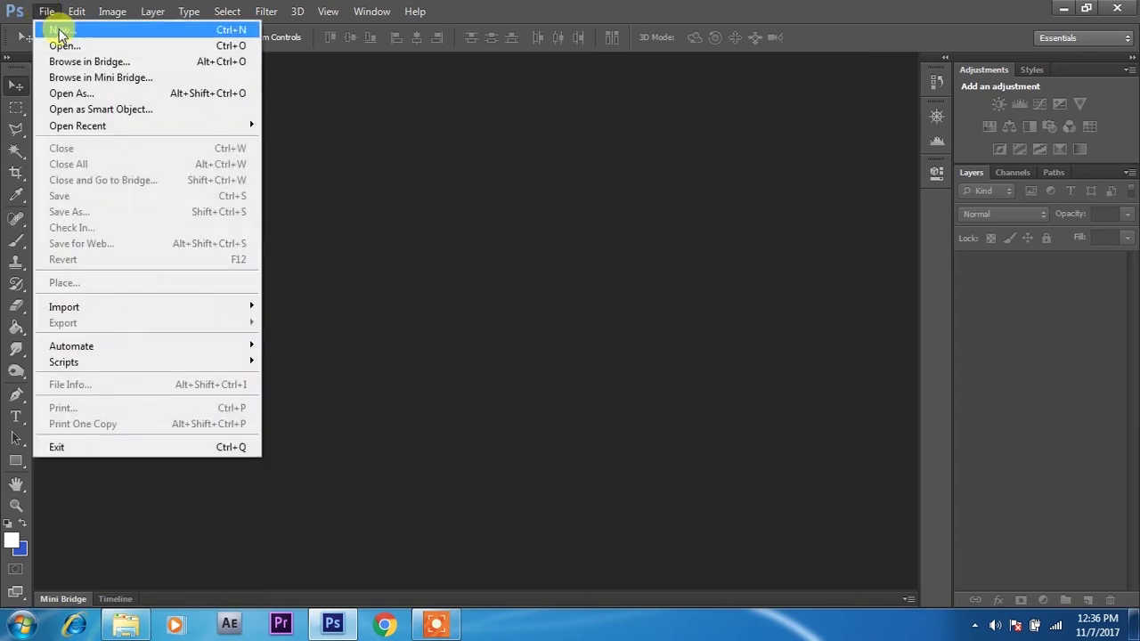
pyautogui.click(60, 32)
pyautogui.write('Multi')
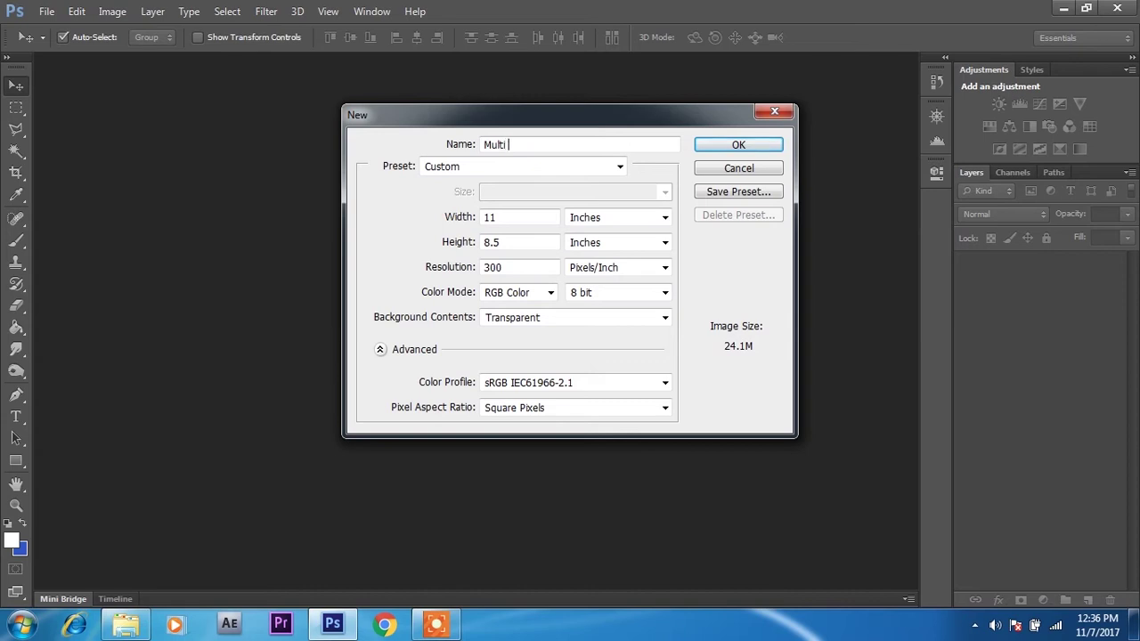
pyautogui.write('Frame Effect')
pyautogui.click(725, 145)
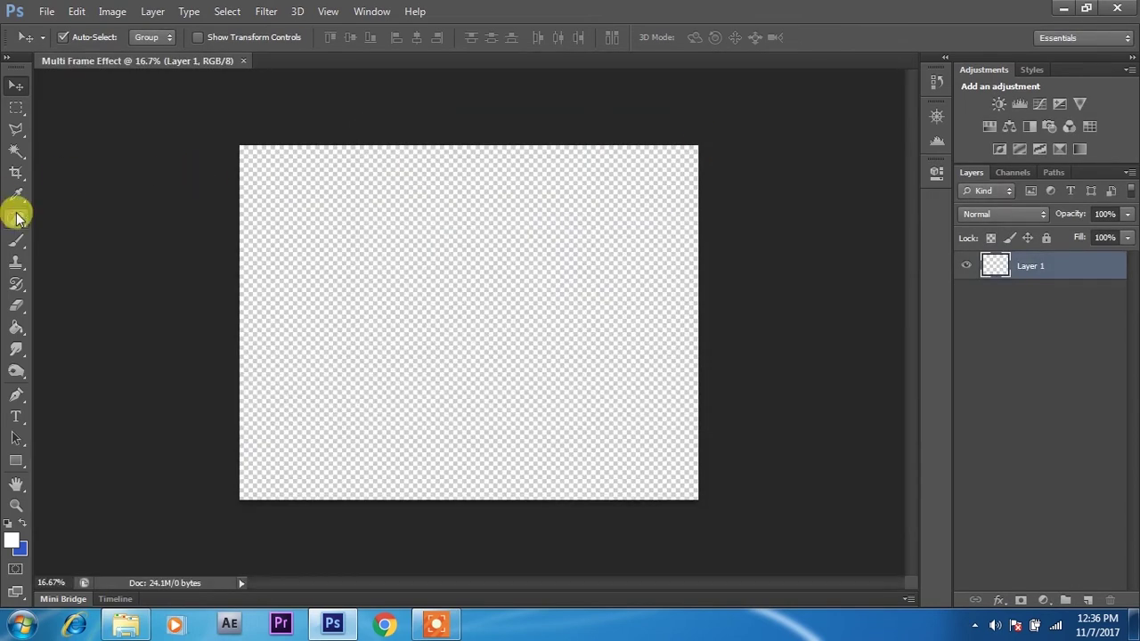
# Paint-bucket fill Layer 1 with foreground colour black (000000) across the whole canvas.
pyautogui.click(17, 329)
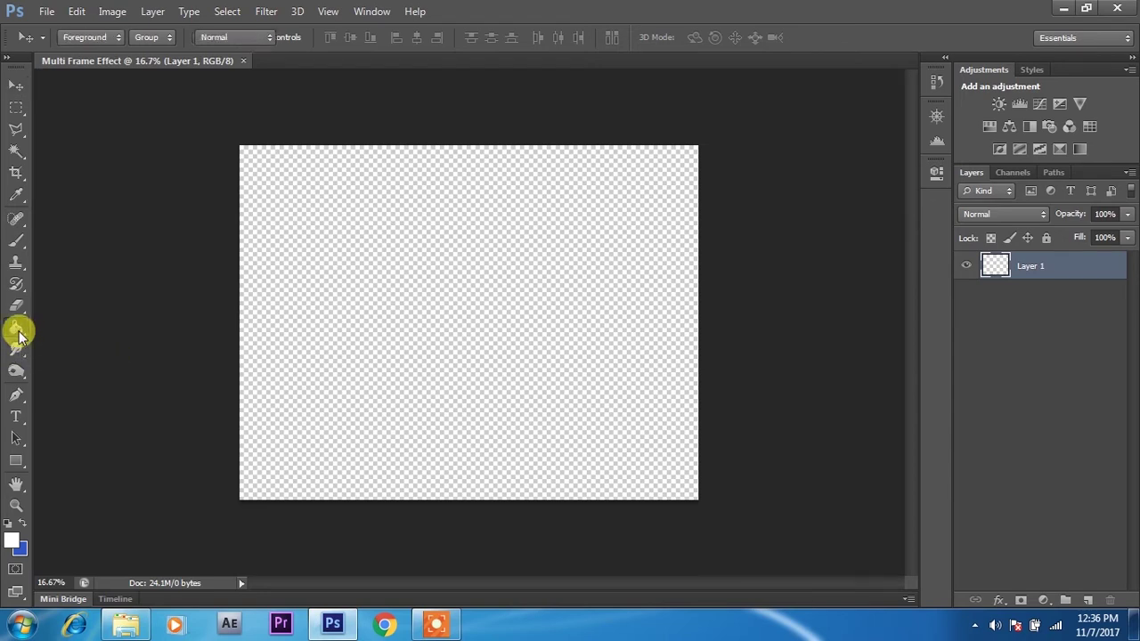
pyautogui.click(13, 541)
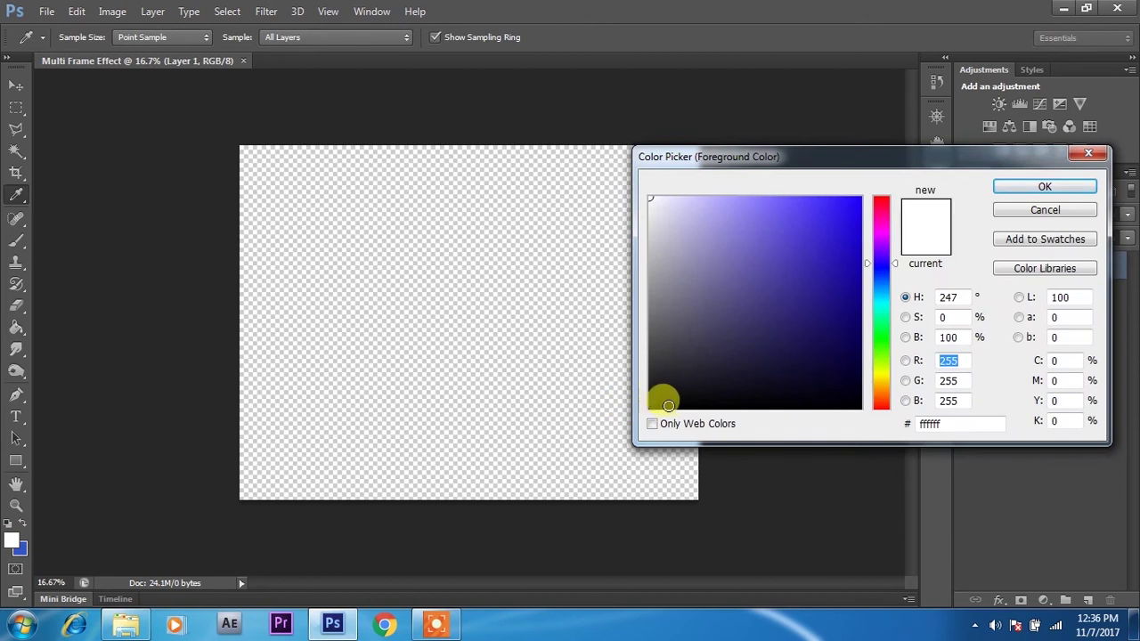
pyautogui.click(652, 406)
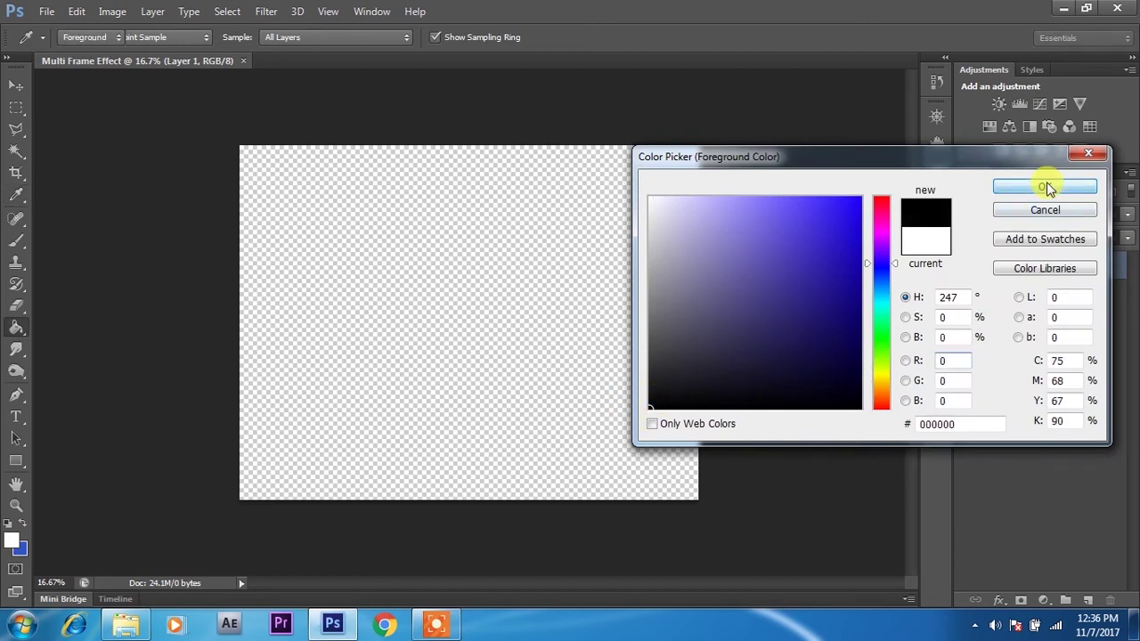
pyautogui.click(1044, 186)
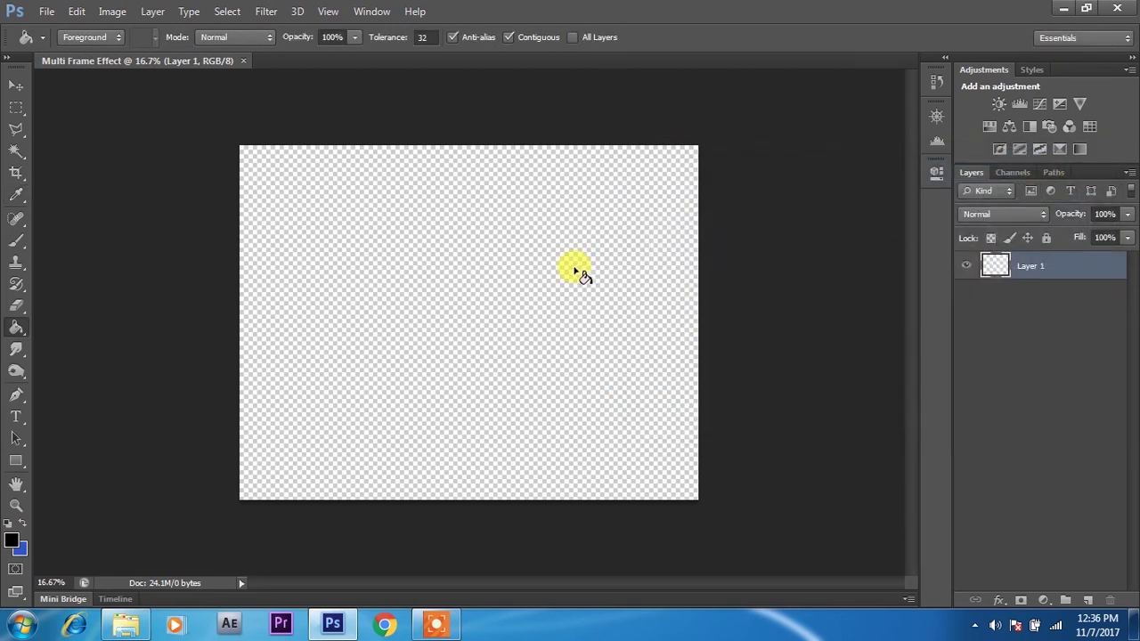
pyautogui.click(579, 274)
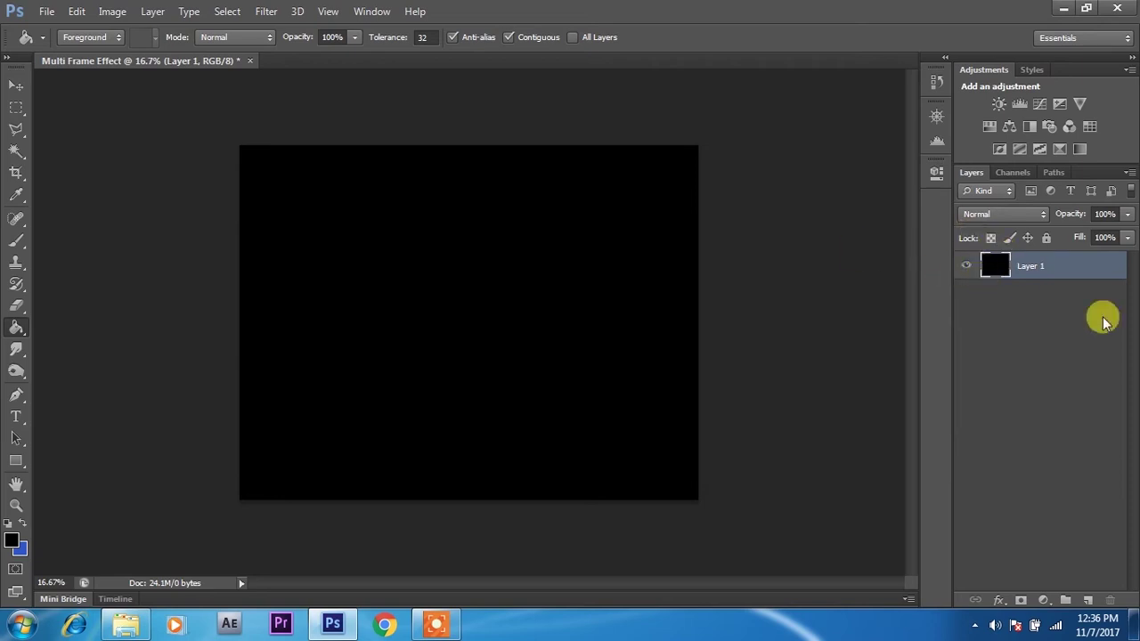
pyautogui.click(45, 10)
# Open the hooded-characters image, drag it into Multi Frame Effect, and close its window.
pyautogui.click(64, 45)
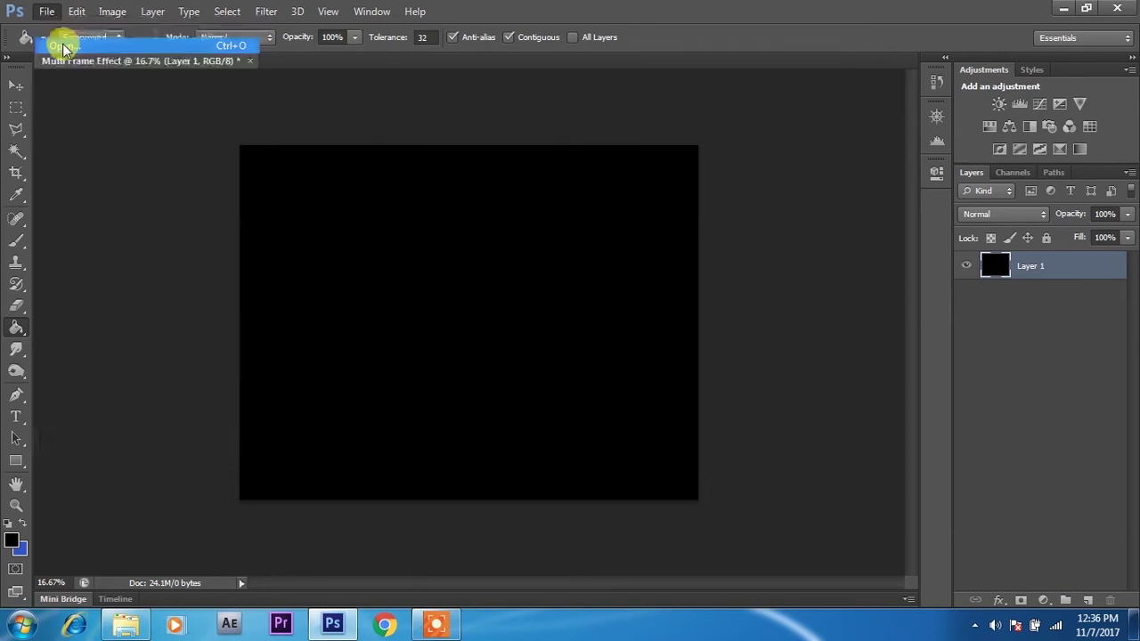
pyautogui.click(746, 206)
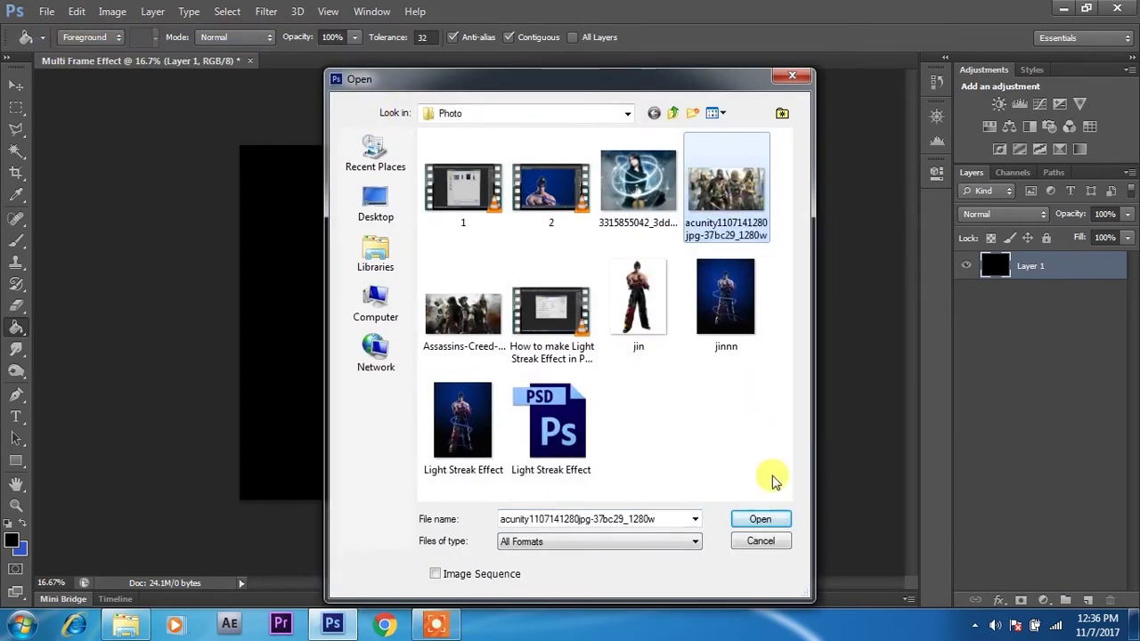
pyautogui.click(773, 519)
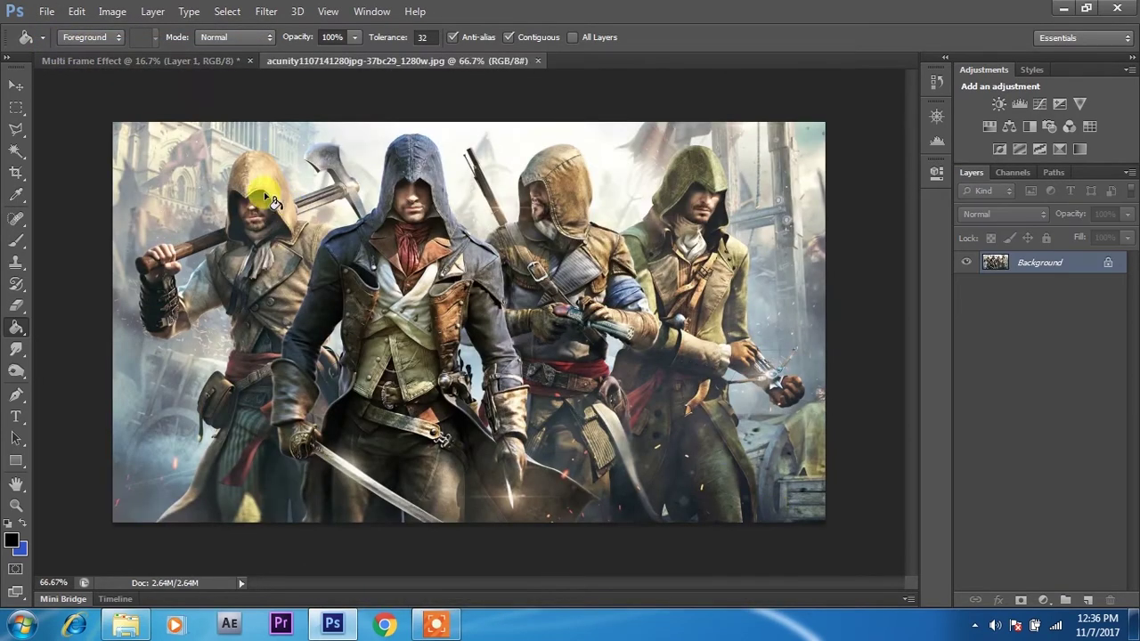
pyautogui.click(16, 85)
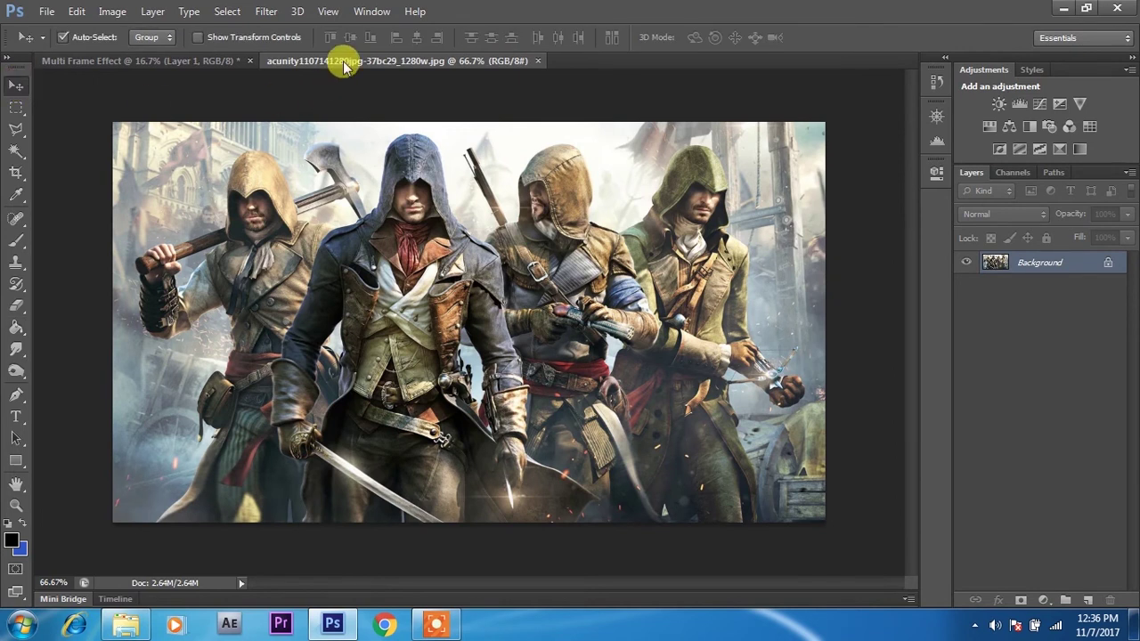
pyautogui.moveTo(418, 61); pyautogui.dragTo(451, 174)
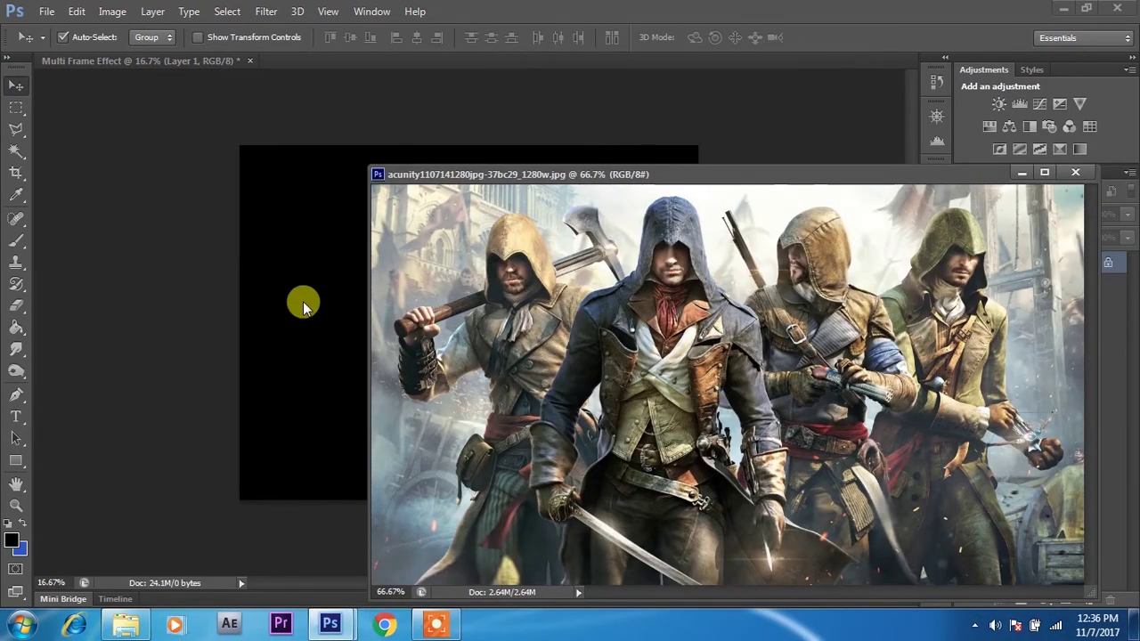
pyautogui.moveTo(404, 310); pyautogui.dragTo(343, 303)
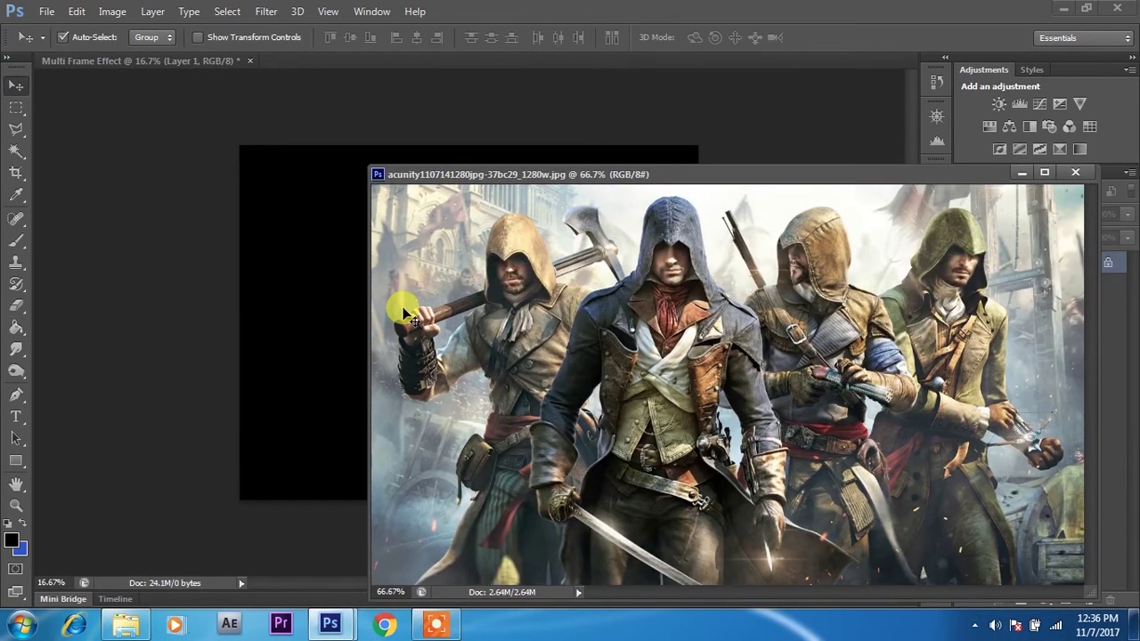
pyautogui.click(1075, 172)
# Scale the pasted image to cover the whole canvas and hide the black Layer 1.
pyautogui.moveTo(467, 310); pyautogui.dragTo(517, 293)
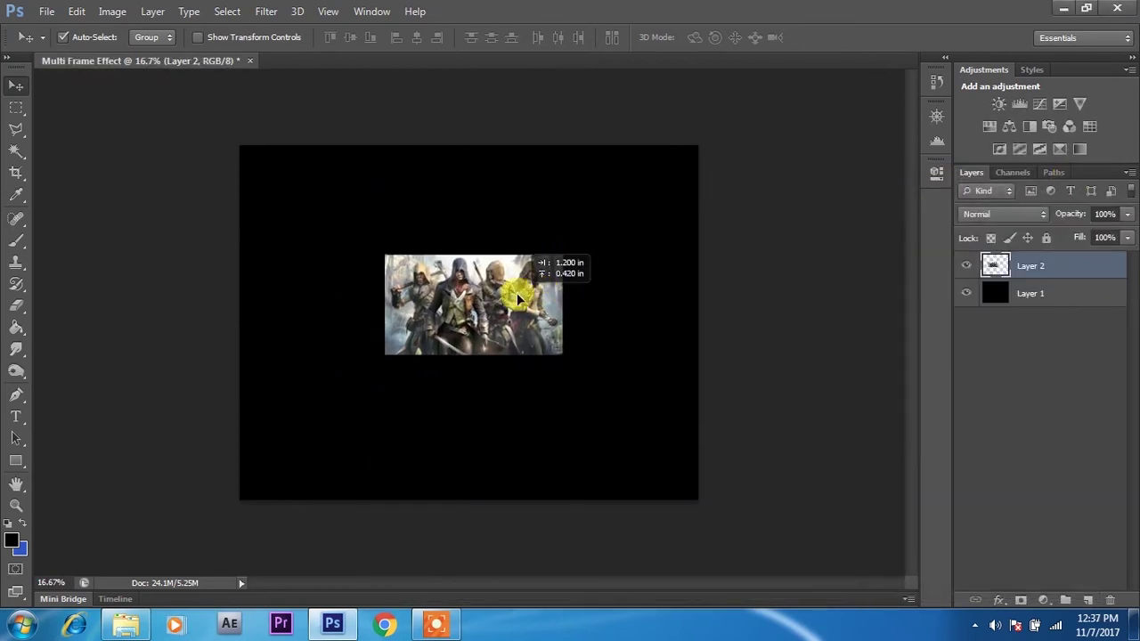
pyautogui.hotkey('ctrl', 't')
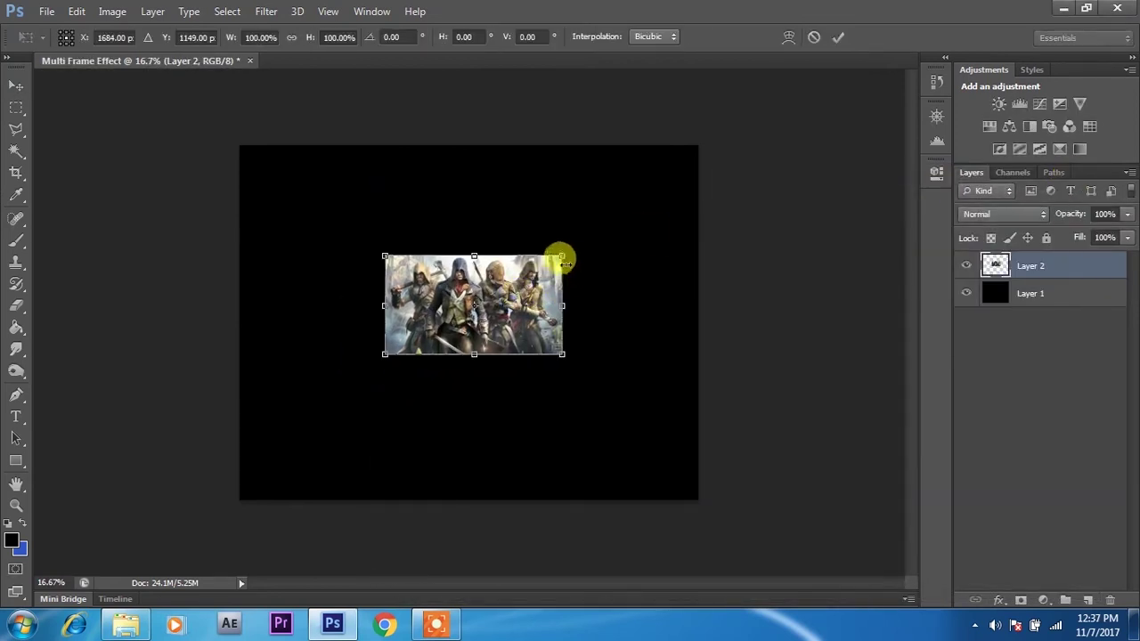
pyautogui.moveTo(563, 257); pyautogui.dragTo(713, 141)
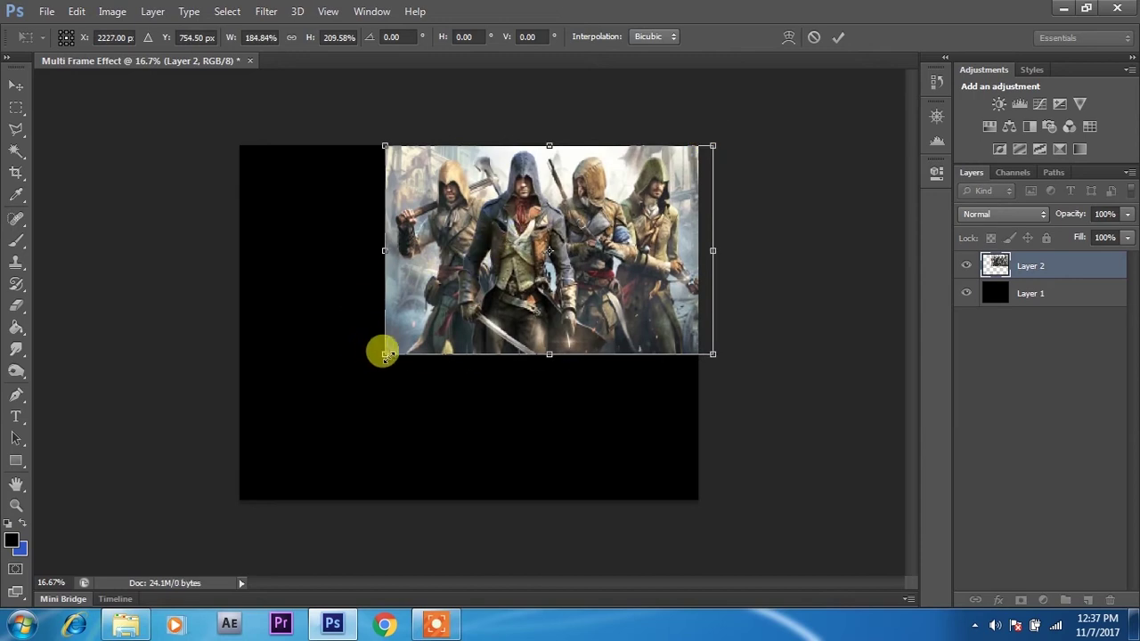
pyautogui.moveTo(381, 354); pyautogui.dragTo(221, 533)
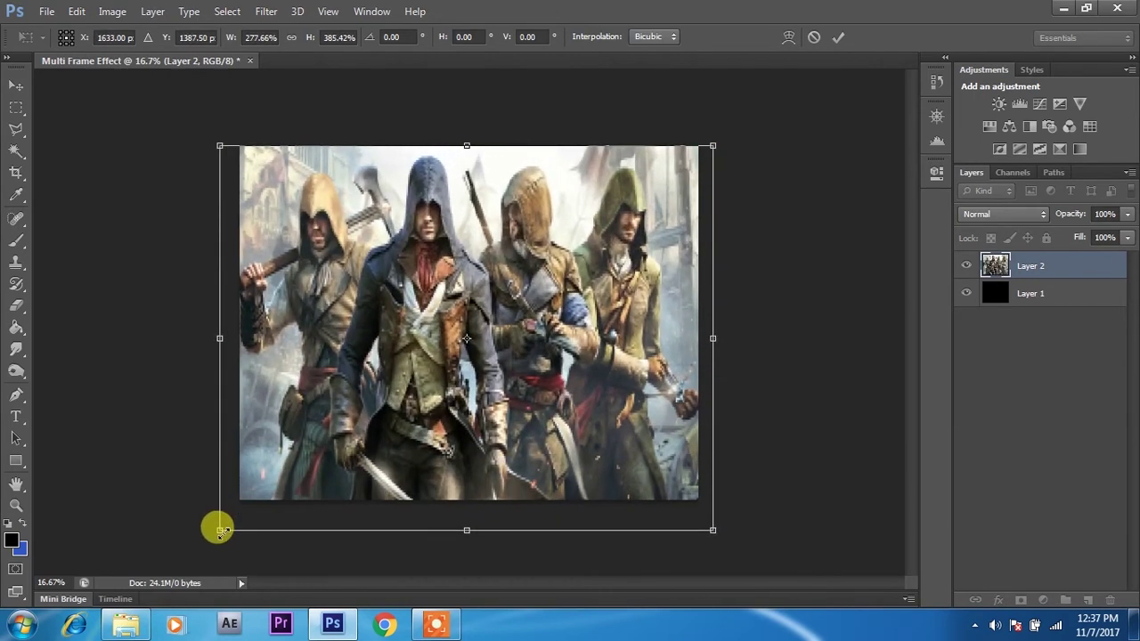
pyautogui.press('Return')
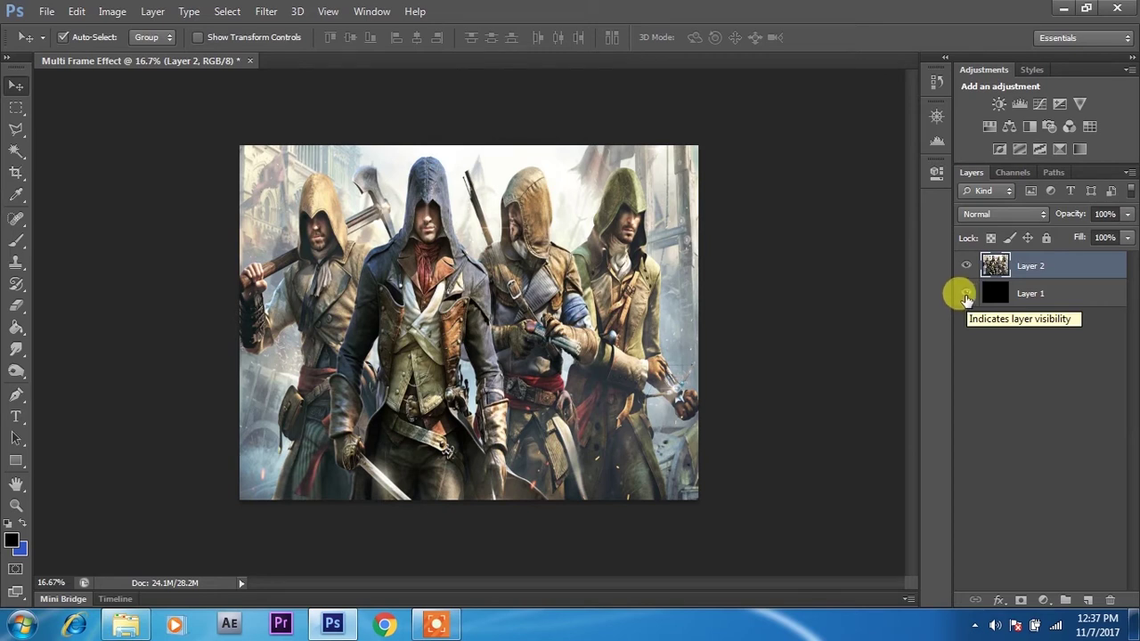
pyautogui.click(967, 293)
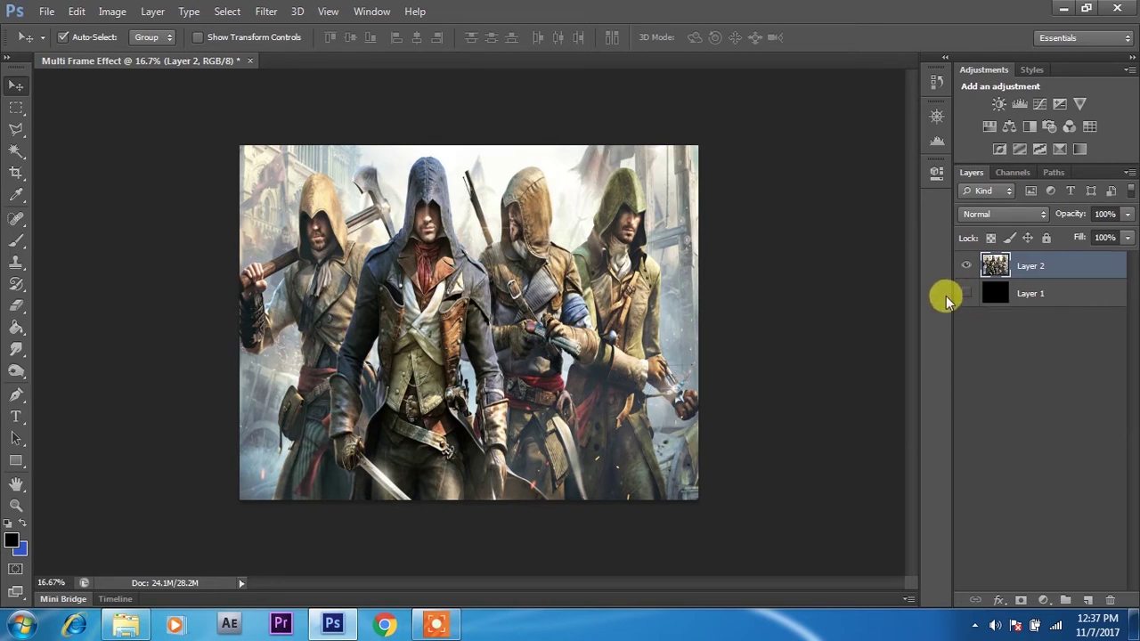
# Hide the image layer and add a new empty layer named 'F 1' on top.
pyautogui.click(966, 265)
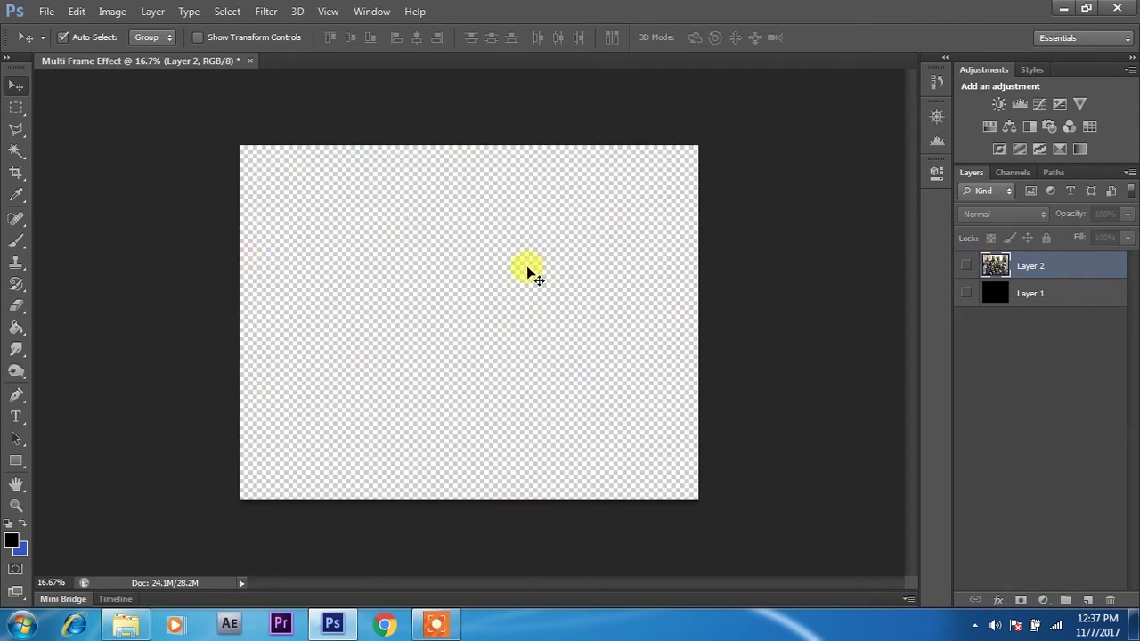
pyautogui.click(1089, 599)
pyautogui.doubleClick(1032, 265)
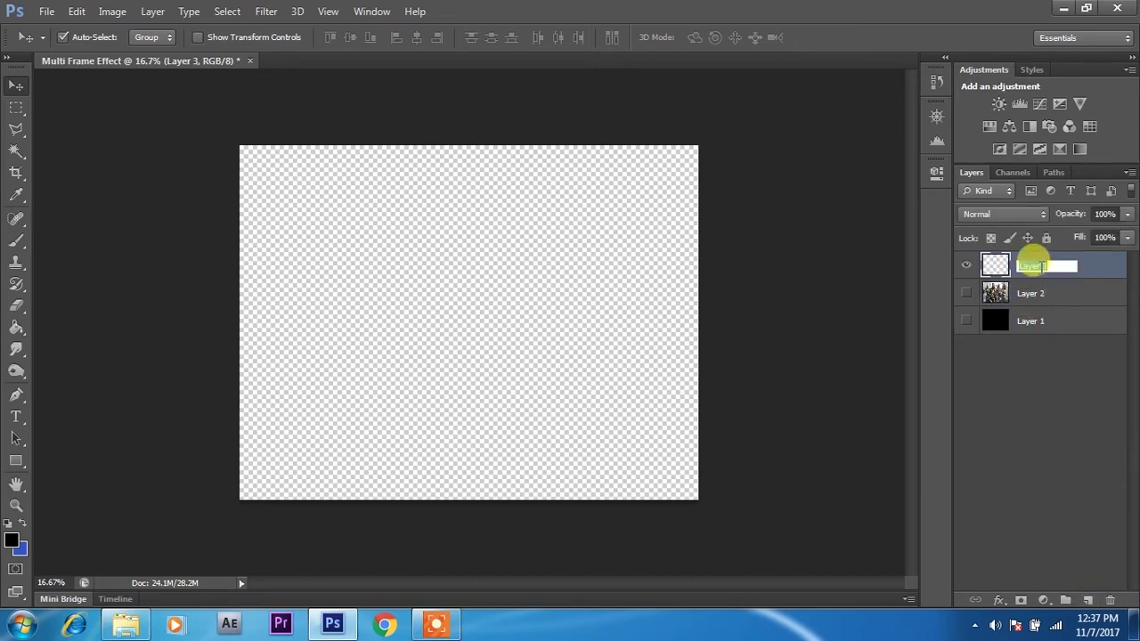
pyautogui.write('F 1')
pyautogui.press('Return')
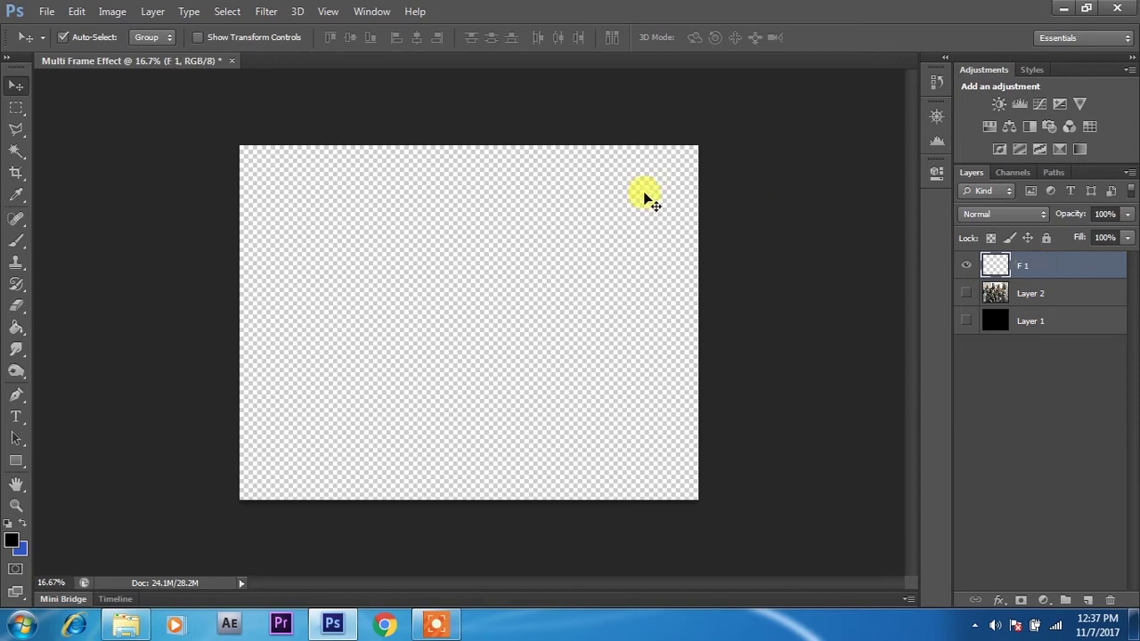
pyautogui.click(16, 116)
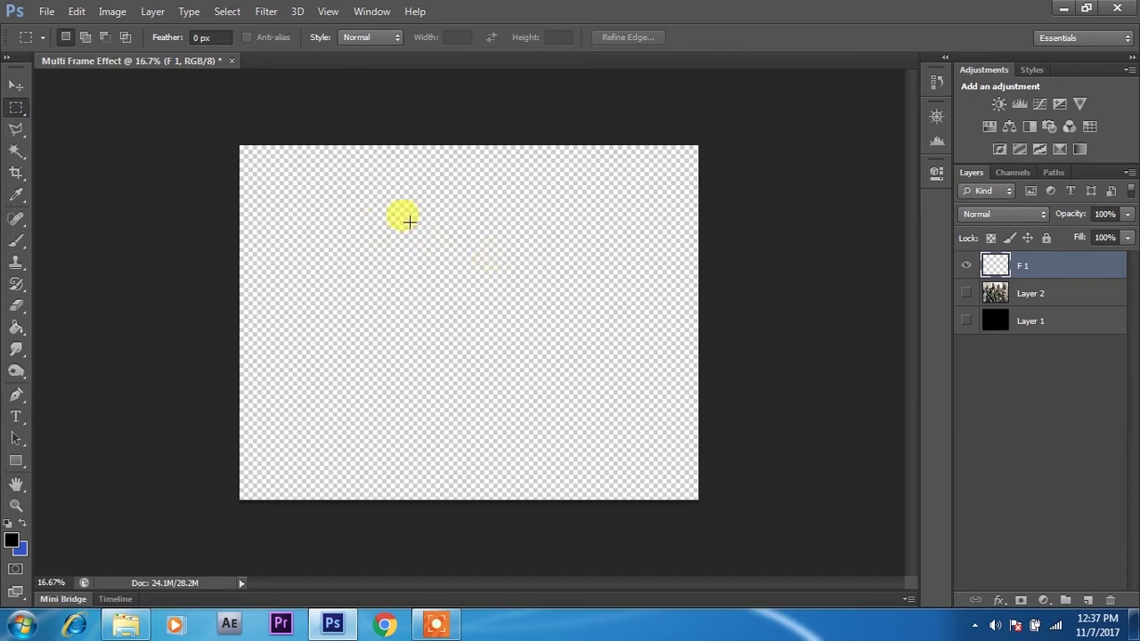
# Draw a rectangle, then subtract a slightly smaller inner rectangle to leave a thin frame selection.
pyautogui.moveTo(412, 204); pyautogui.dragTo(535, 318)
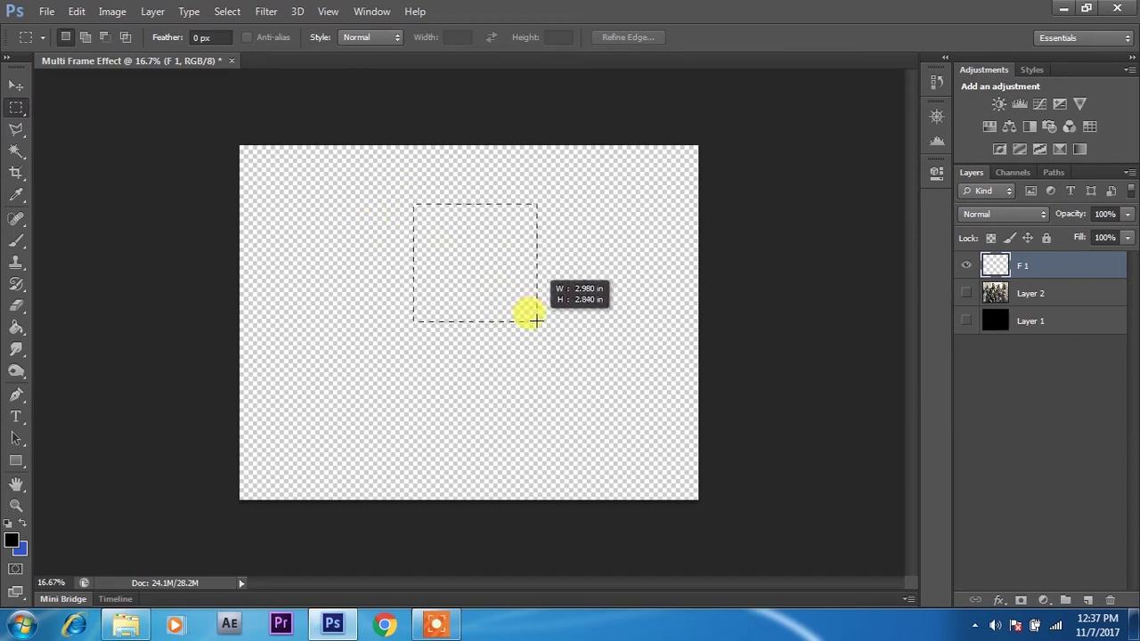
pyautogui.moveTo(536, 318); pyautogui.dragTo(537, 318)
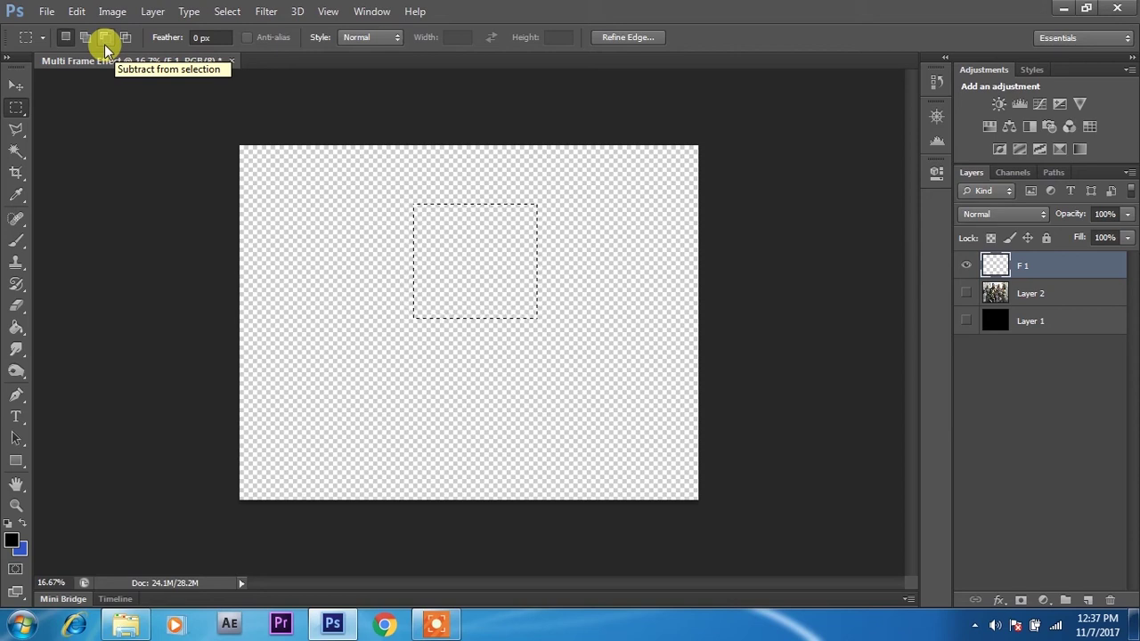
pyautogui.click(105, 39)
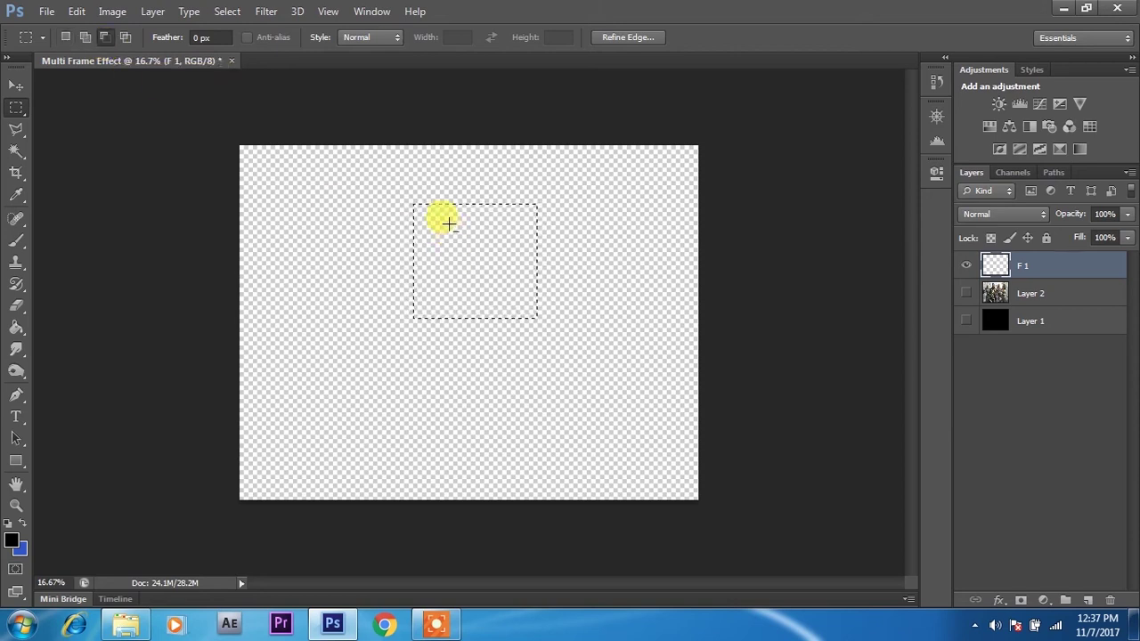
pyautogui.moveTo(423, 211); pyautogui.dragTo(528, 309)
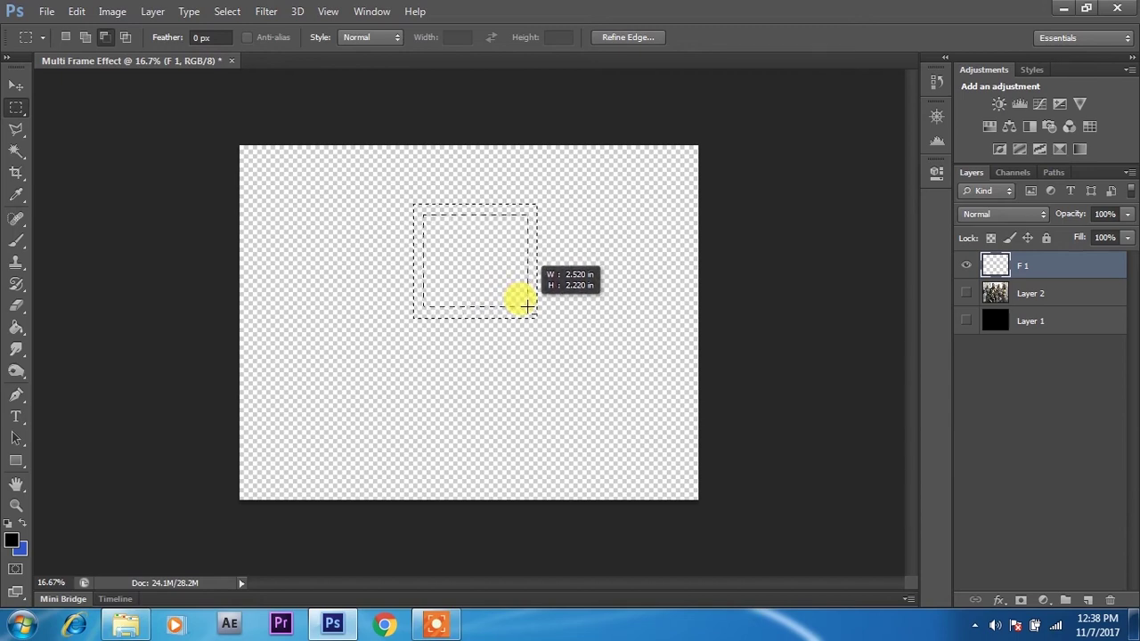
pyautogui.moveTo(527, 308); pyautogui.dragTo(528, 308)
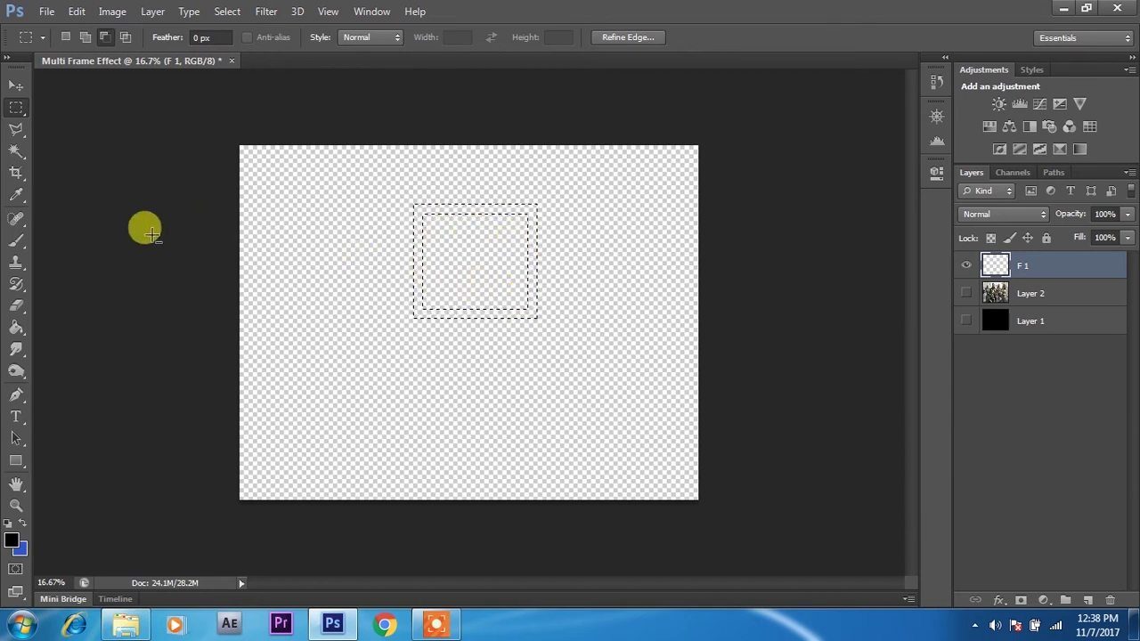
pyautogui.click(17, 241)
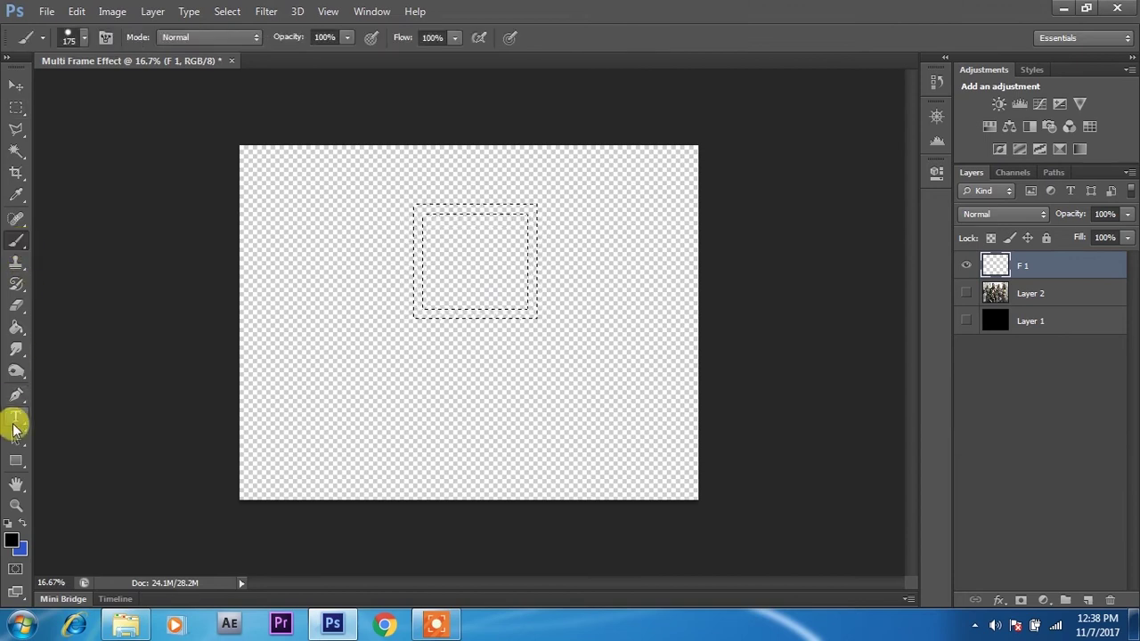
# Paint the frame selection solid white with the Brush.
pyautogui.click(13, 544)
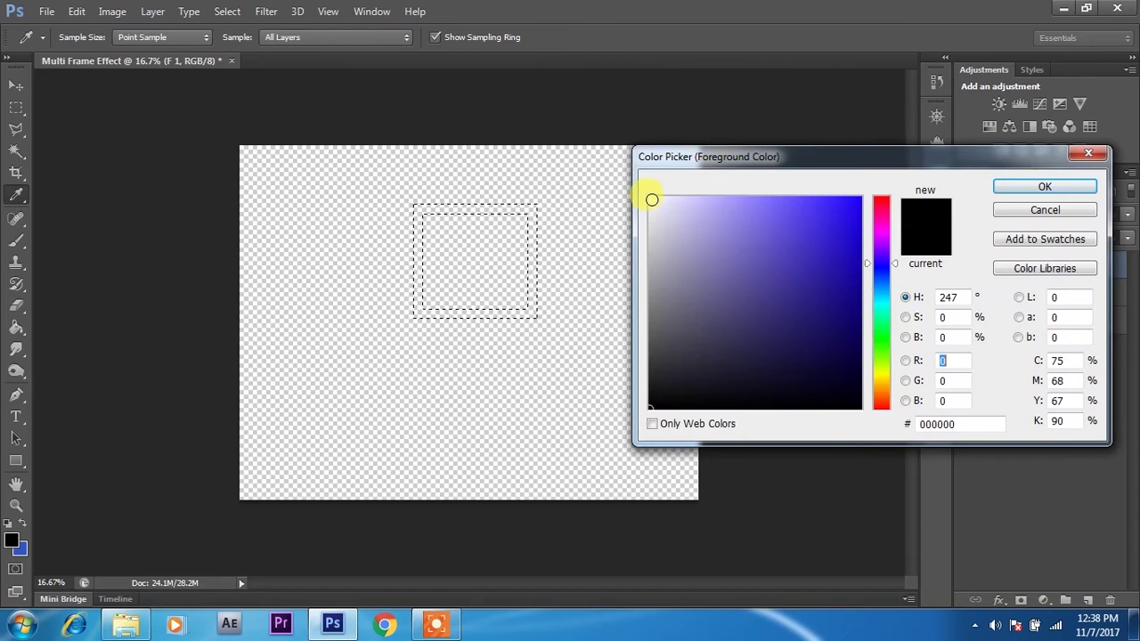
pyautogui.moveTo(652, 200); pyautogui.dragTo(647, 163)
pyautogui.click(1025, 186)
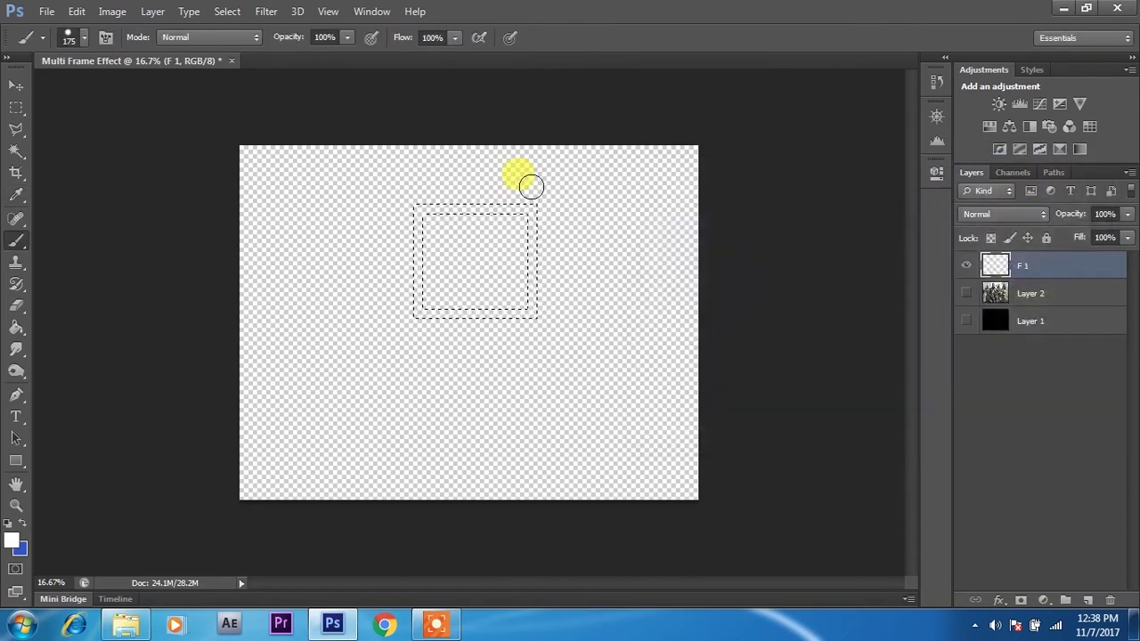
pyautogui.moveTo(530, 206); pyautogui.dragTo(532, 302)
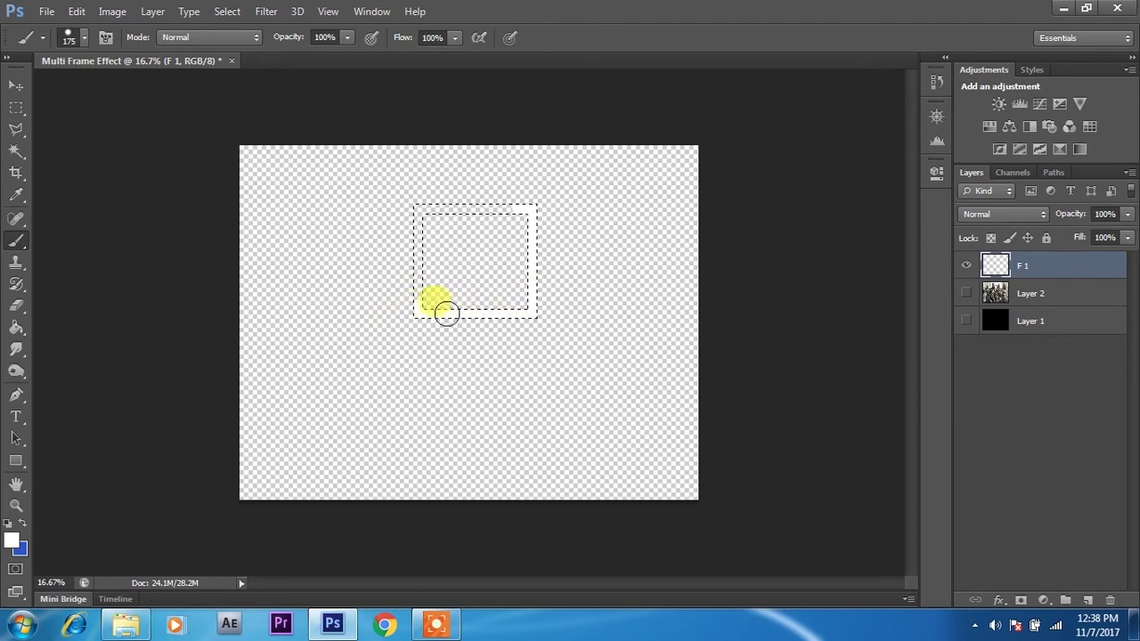
pyautogui.moveTo(423, 268)
pyautogui.mouseDown()
pyautogui.moveTo(425, 219)
pyautogui.moveTo(474, 214)
pyautogui.mouseUp()
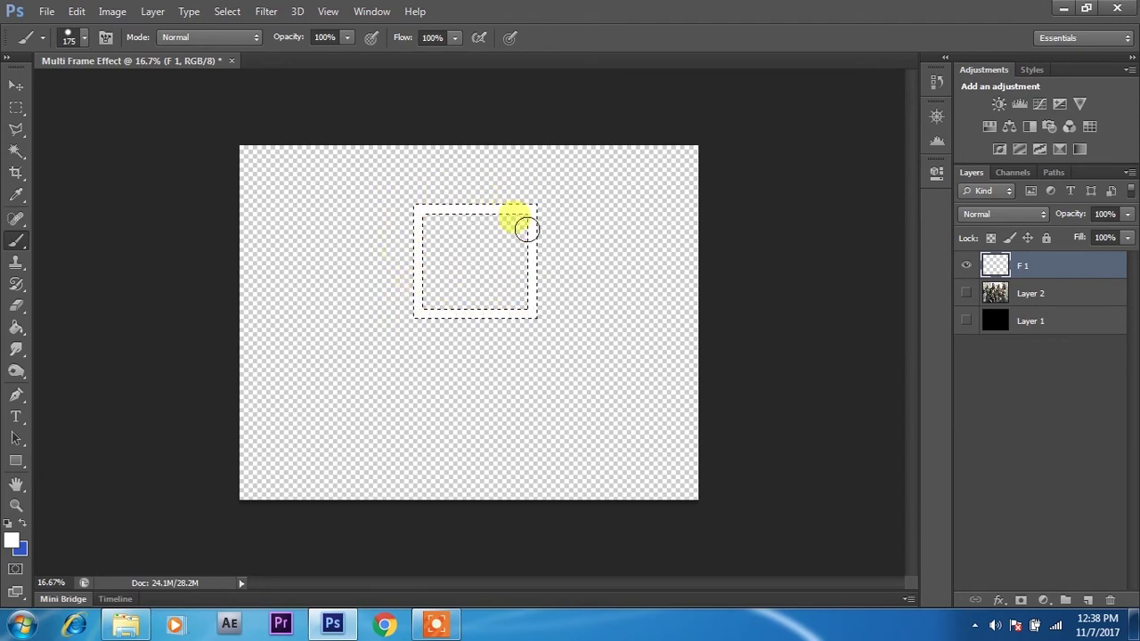
pyautogui.moveTo(491, 323)
pyautogui.mouseDown()
pyautogui.moveTo(387, 300)
pyautogui.moveTo(419, 265)
pyautogui.moveTo(357, 208)
pyautogui.moveTo(540, 204)
pyautogui.moveTo(544, 289)
pyautogui.mouseUp()
pyautogui.moveTo(466, 219)
pyautogui.mouseDown()
pyautogui.moveTo(633, 297)
pyautogui.moveTo(460, 209)
pyautogui.mouseUp()
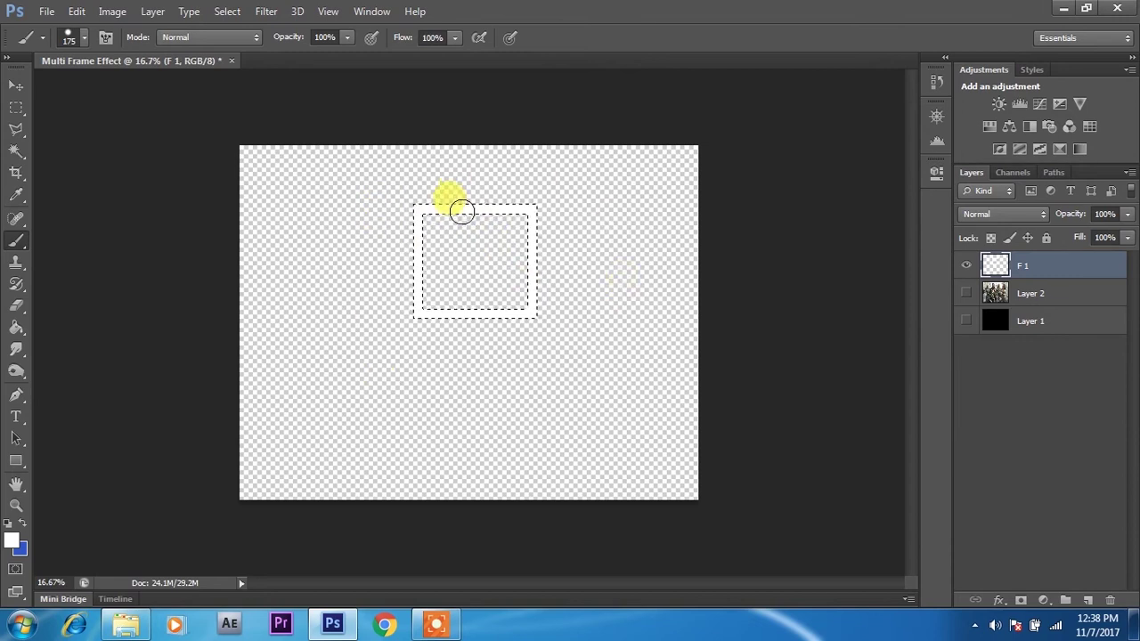
# Reset the marquee to new-selection mode and deselect the painted white frame.
pyautogui.click(16, 106)
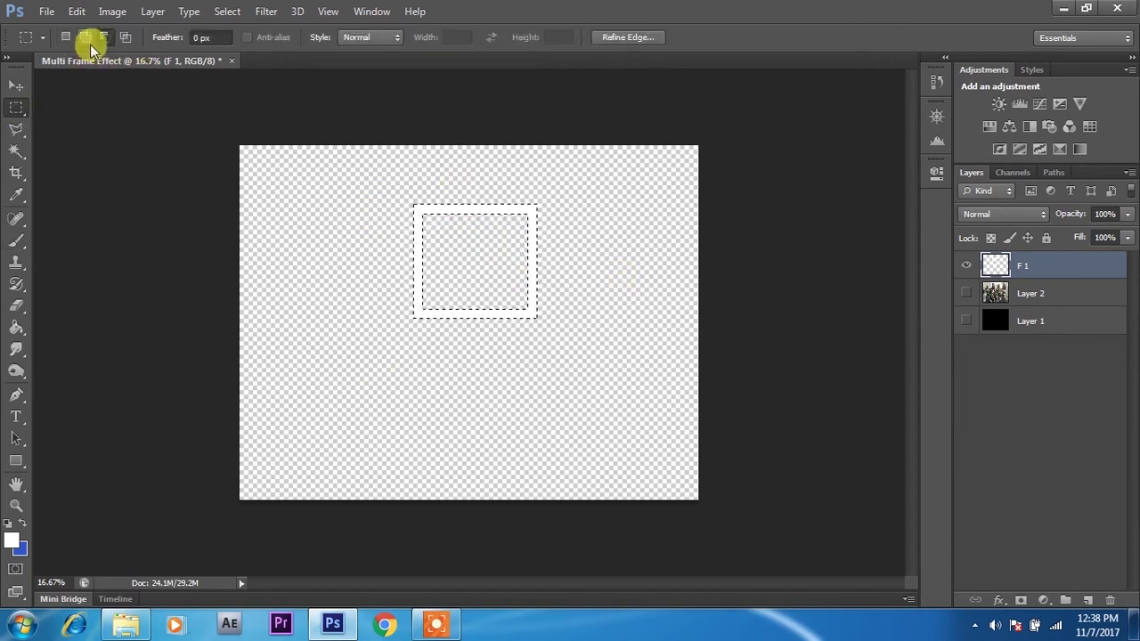
pyautogui.click(66, 38)
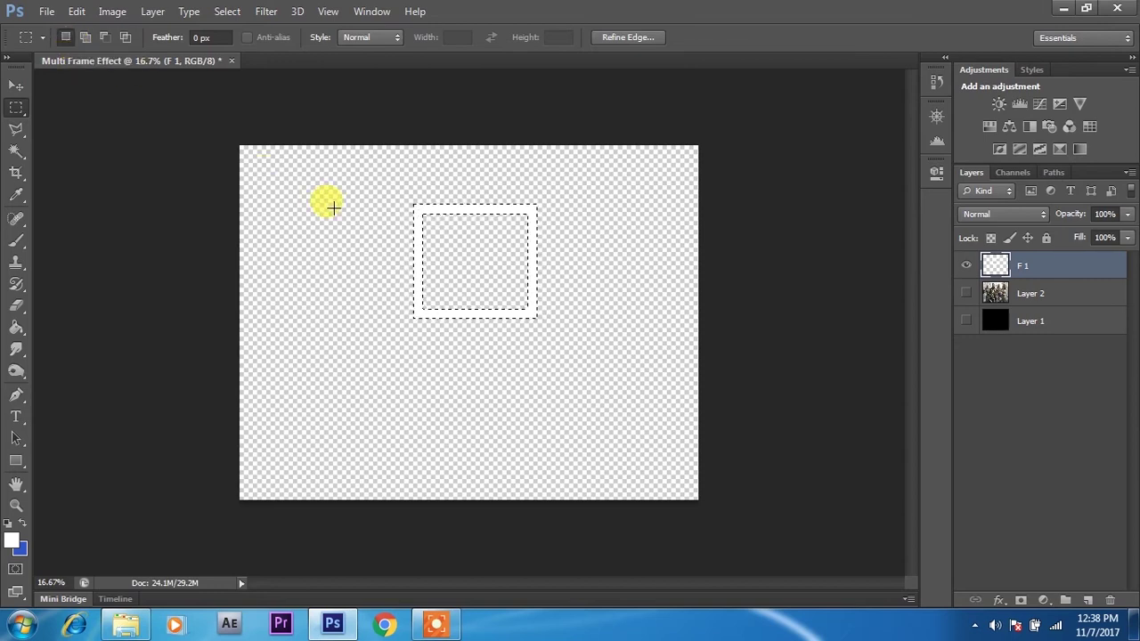
pyautogui.hotkey('ctrl', 'd')
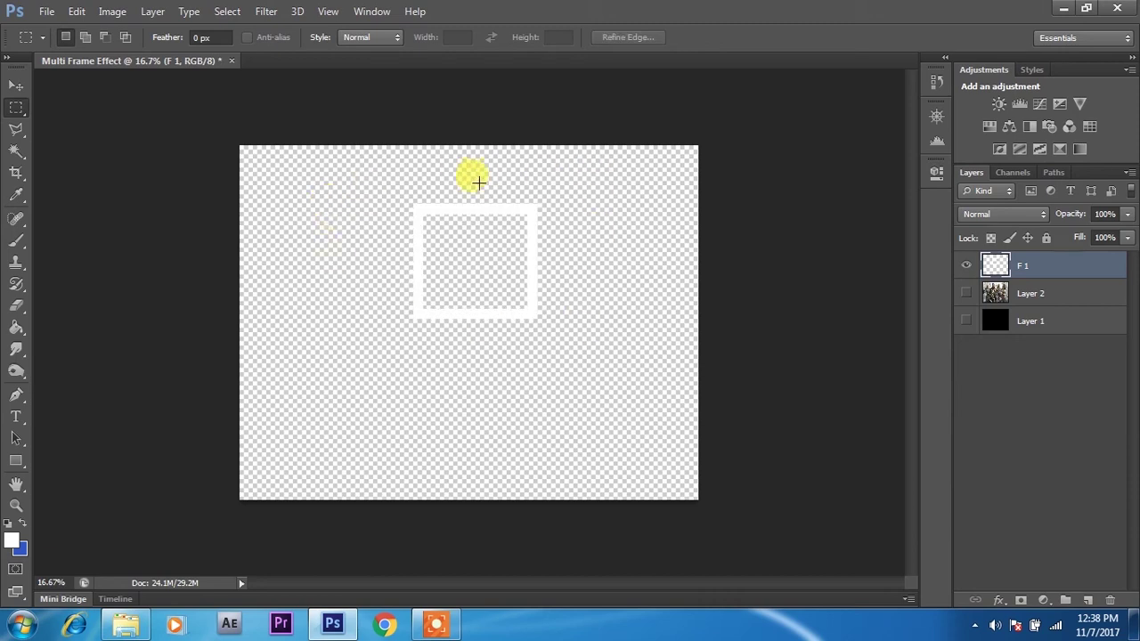
pyautogui.click(16, 86)
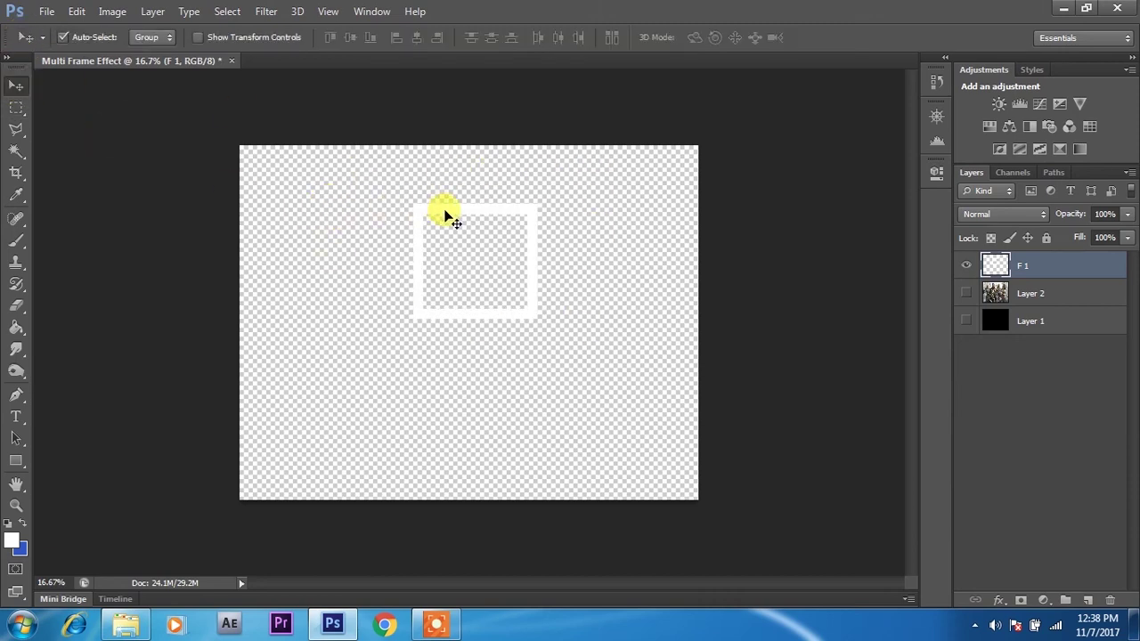
pyautogui.rightClick(1034, 269)
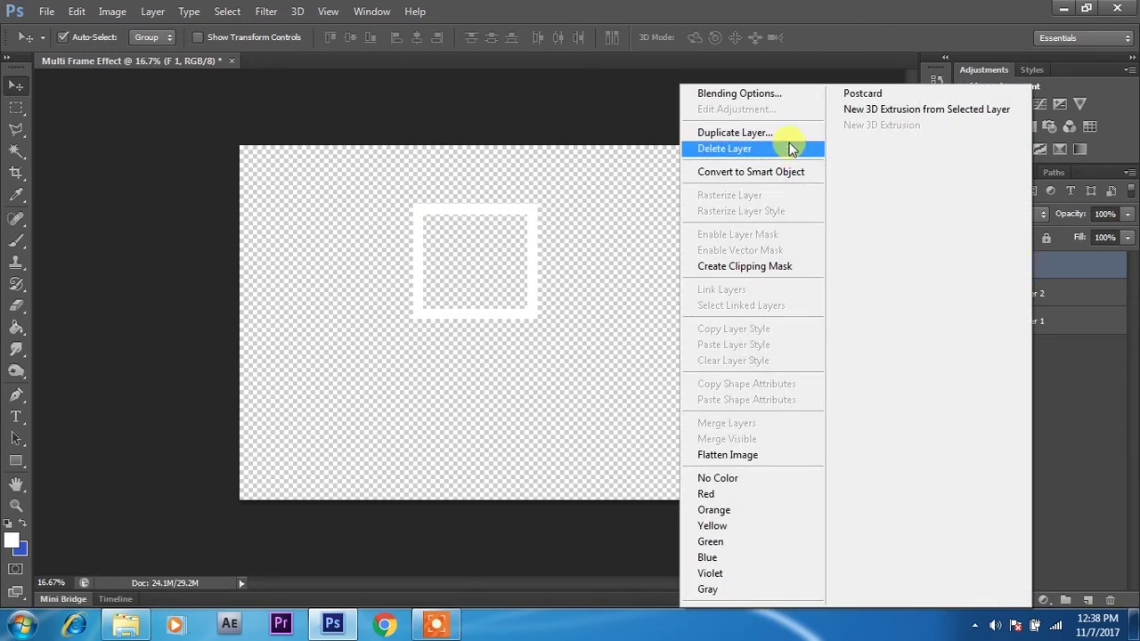
# Give F 1 a Normal-blend drop shadow at 100% opacity, 48° angle, 14 px distance.
pyautogui.click(754, 100)
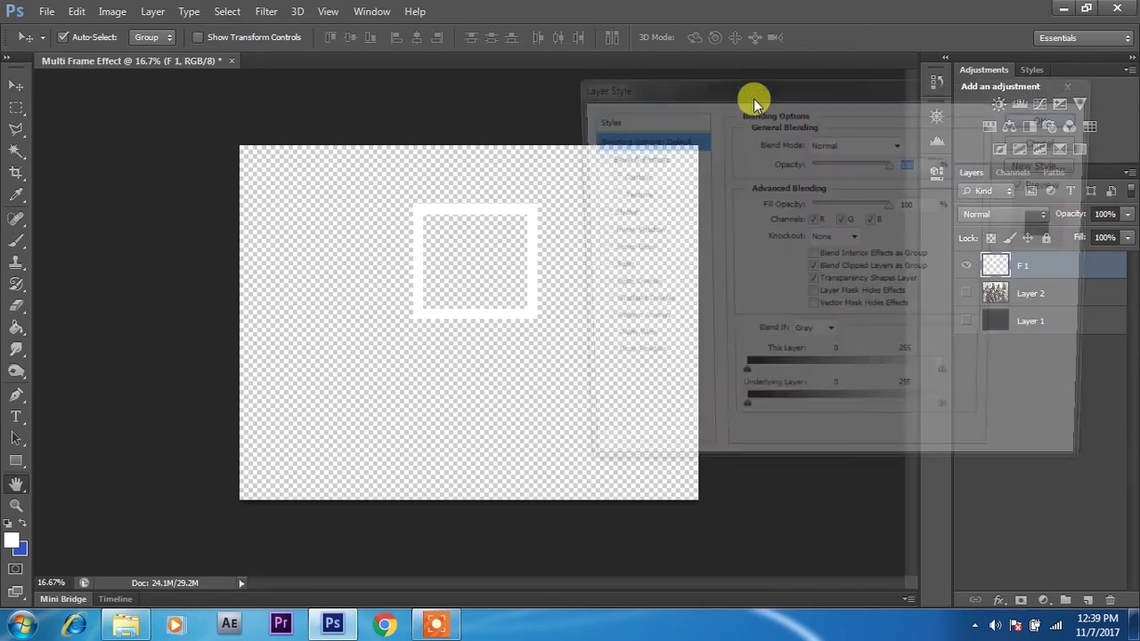
pyautogui.click(626, 361)
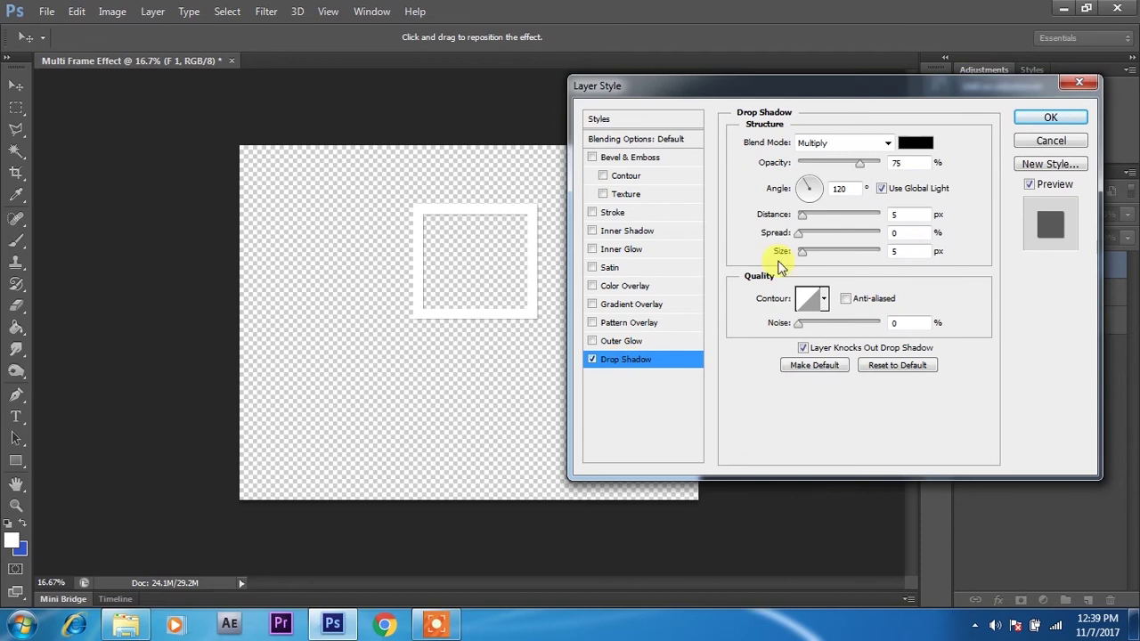
pyautogui.click(795, 149)
pyautogui.click(806, 153)
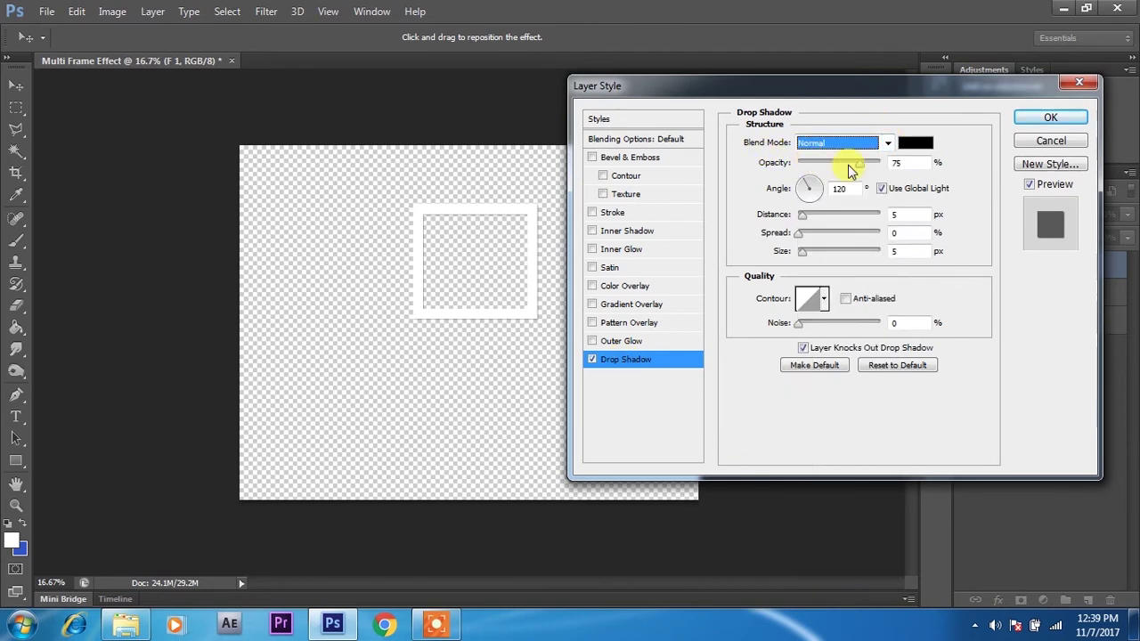
pyautogui.moveTo(856, 163); pyautogui.dragTo(891, 161)
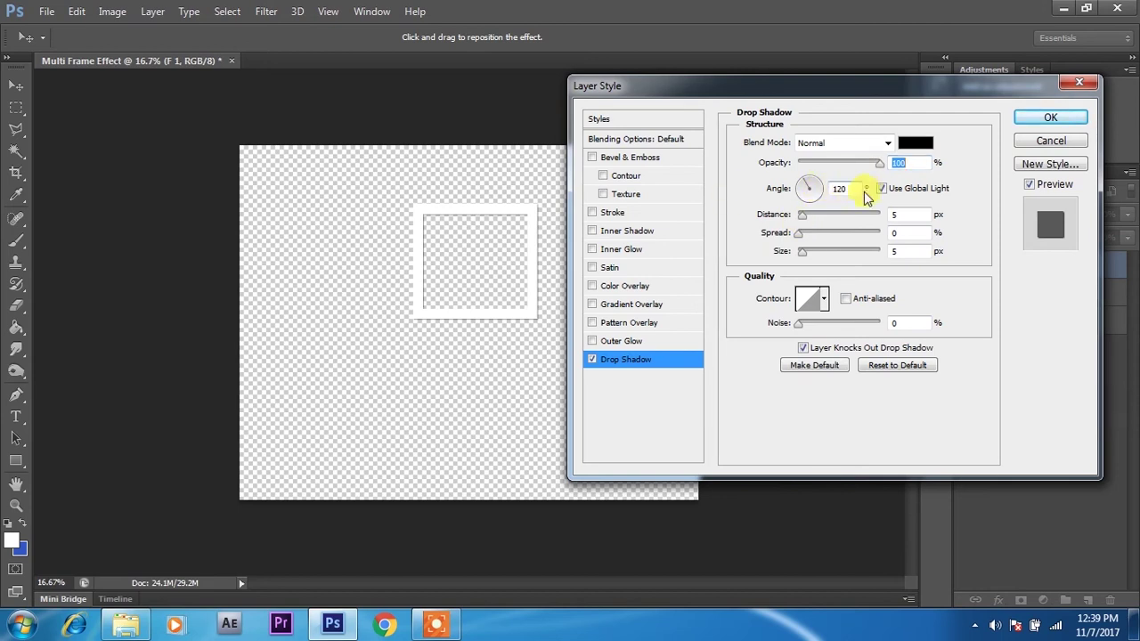
pyautogui.press('Tab')
pyautogui.write('48')
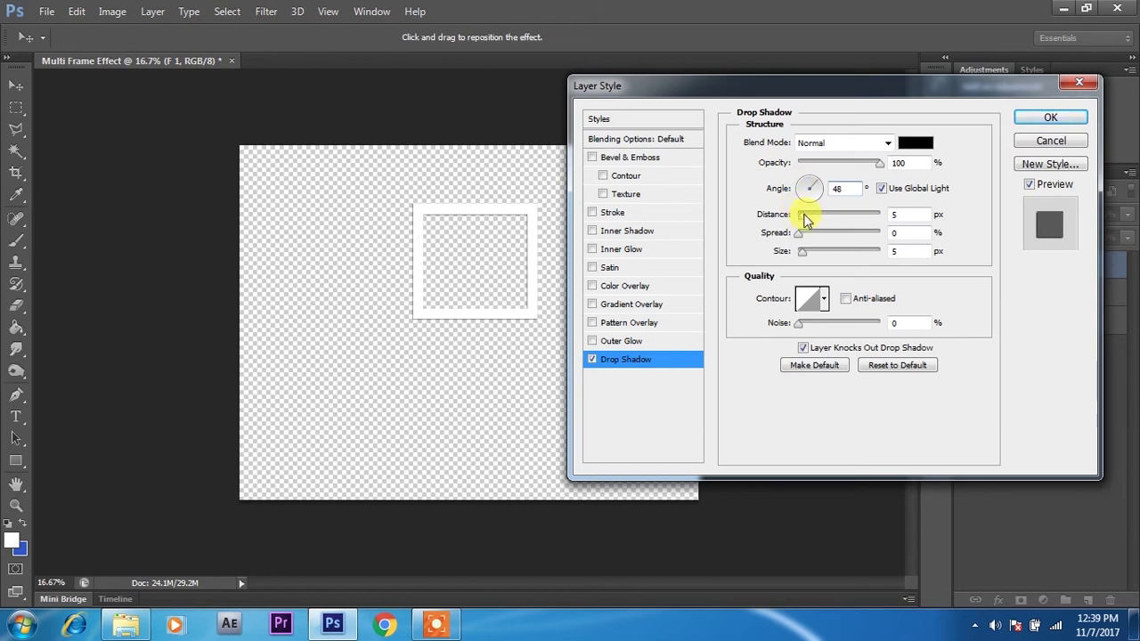
pyautogui.press('Tab')
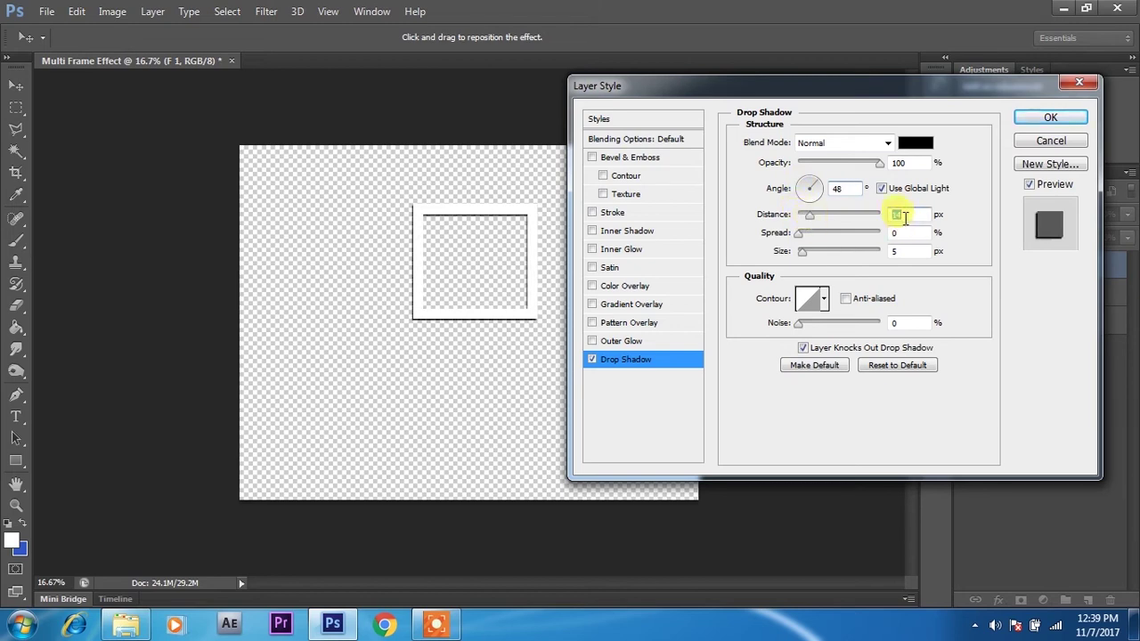
pyautogui.click(1048, 118)
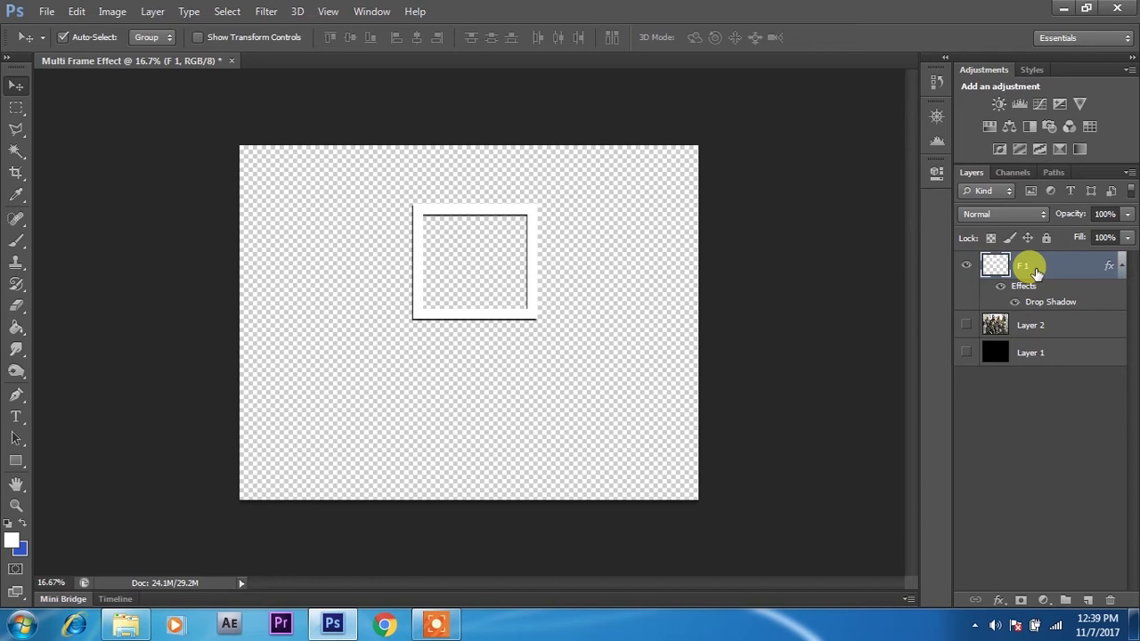
# Duplicate the shadowed frame layer and rename the copies F 2 and F 3.
pyautogui.hotkey('ctrl', 'j')
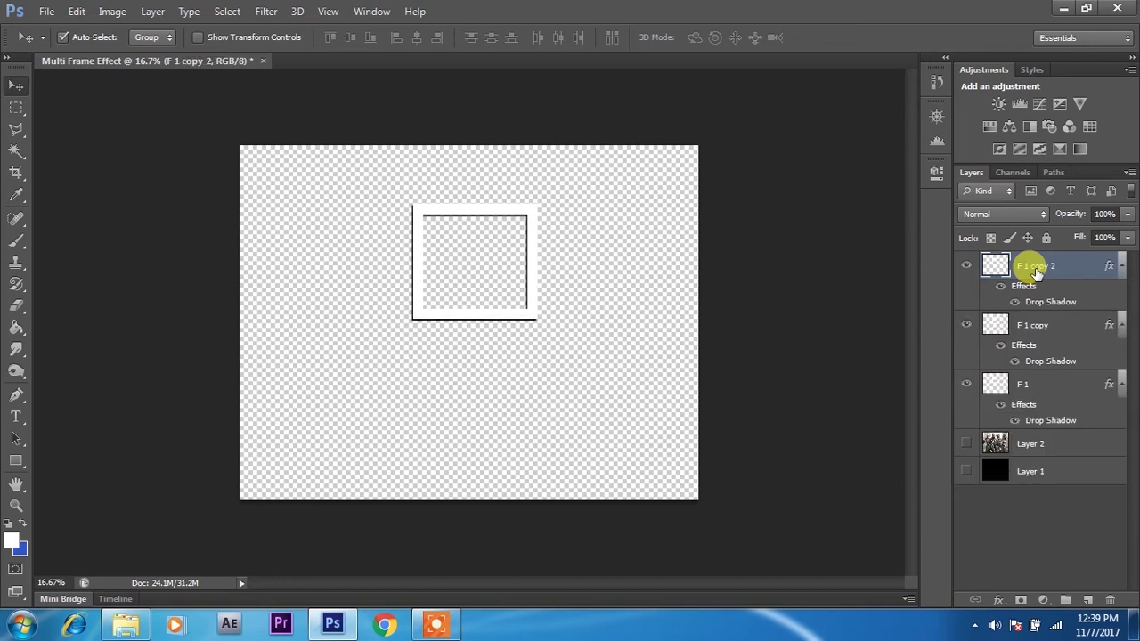
pyautogui.hotkey('ctrl', 'j')
pyautogui.hotkey('ctrl', 'j')
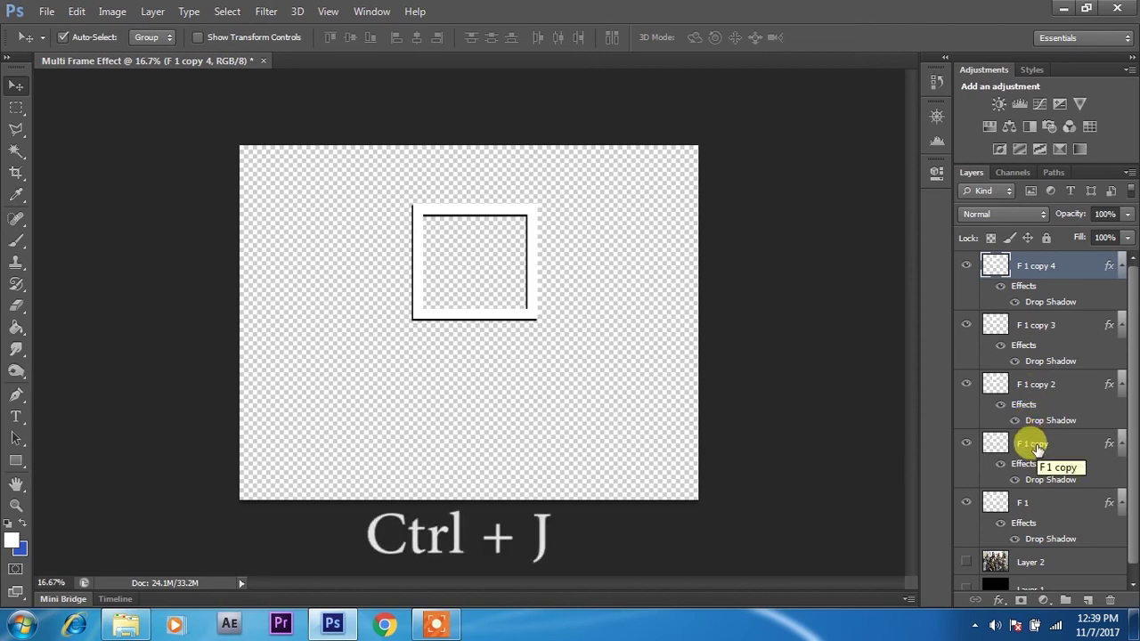
pyautogui.doubleClick(1033, 445)
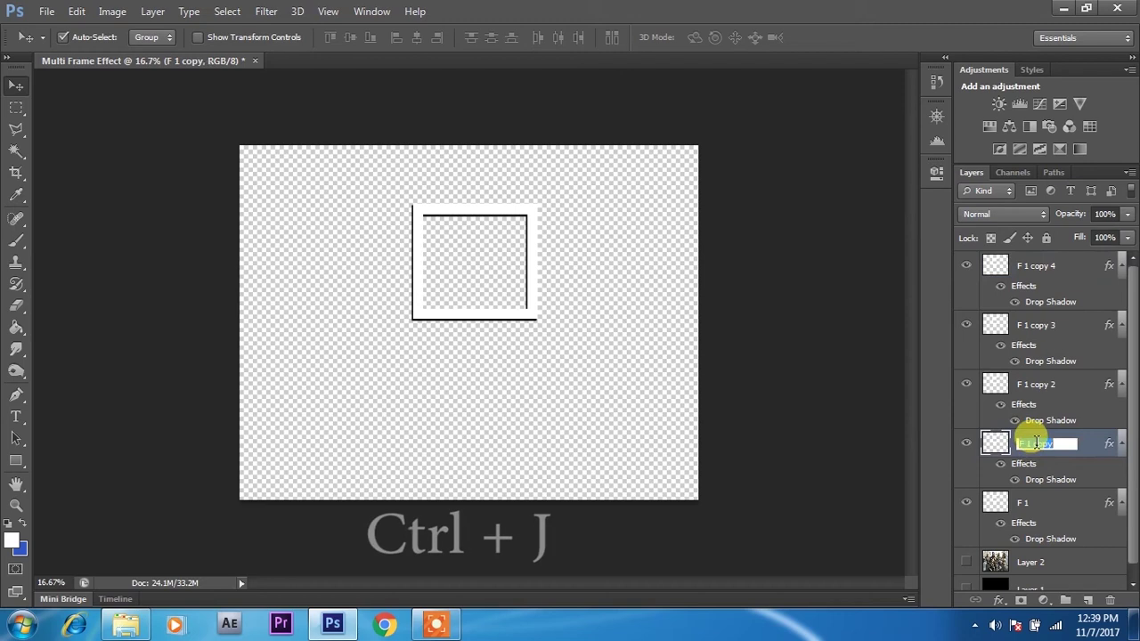
pyautogui.write('F 2')
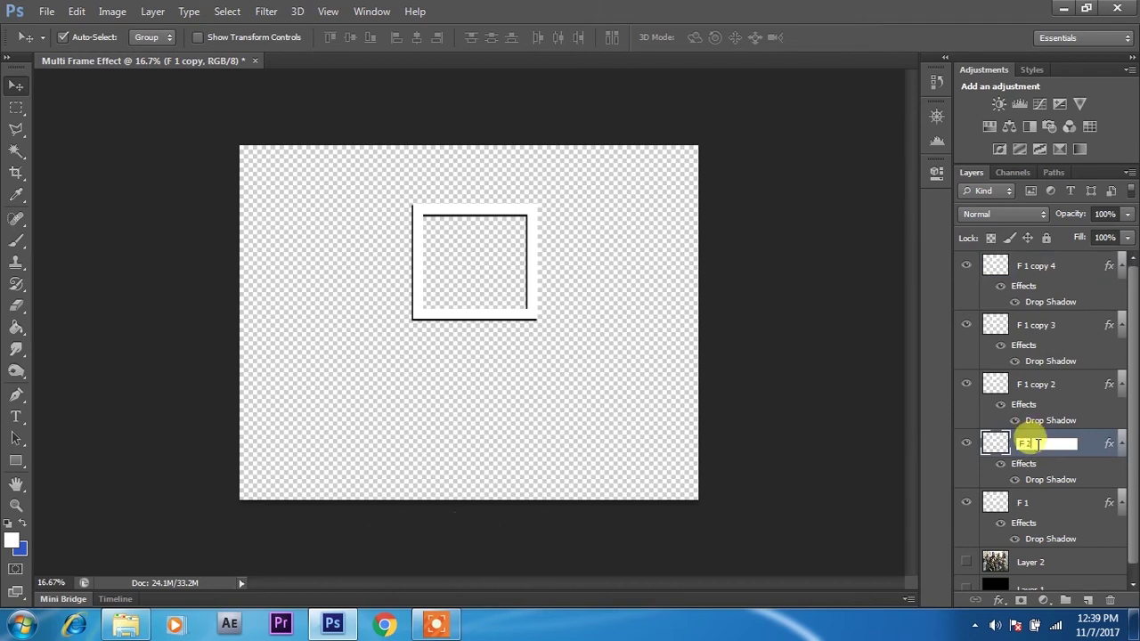
pyautogui.press('Return')
pyautogui.doubleClick(1039, 384)
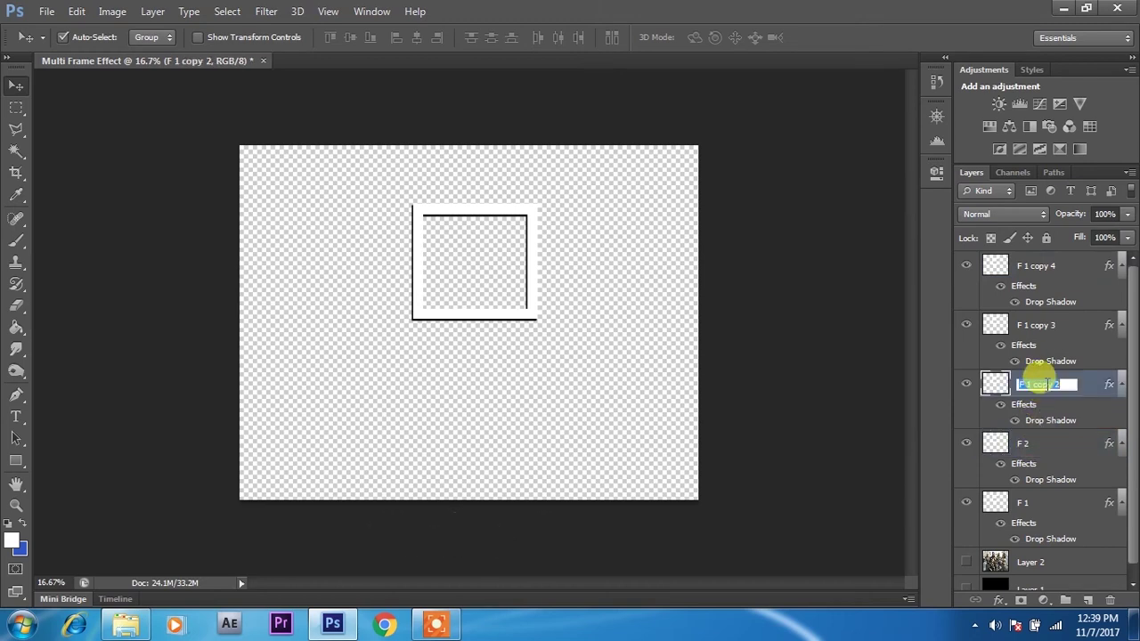
pyautogui.write('F')
pyautogui.press('Return')
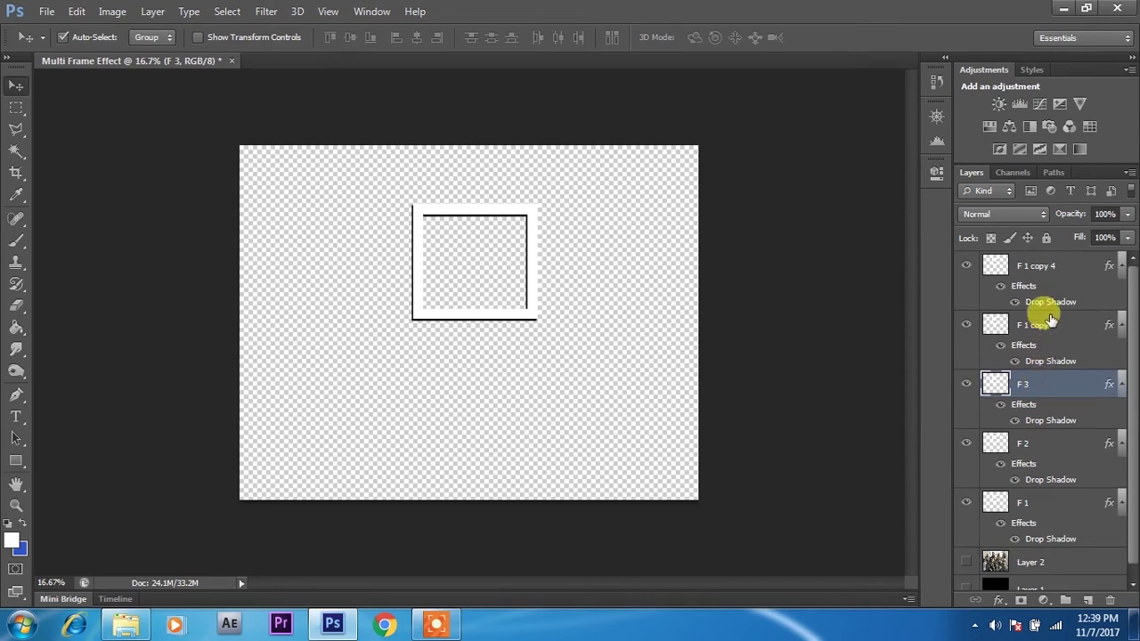
# Rename the remaining frame copies F 4 and F 5.
pyautogui.click(1049, 326)
pyautogui.doubleClick(1048, 326)
pyautogui.write('F')
pyautogui.press('Return')
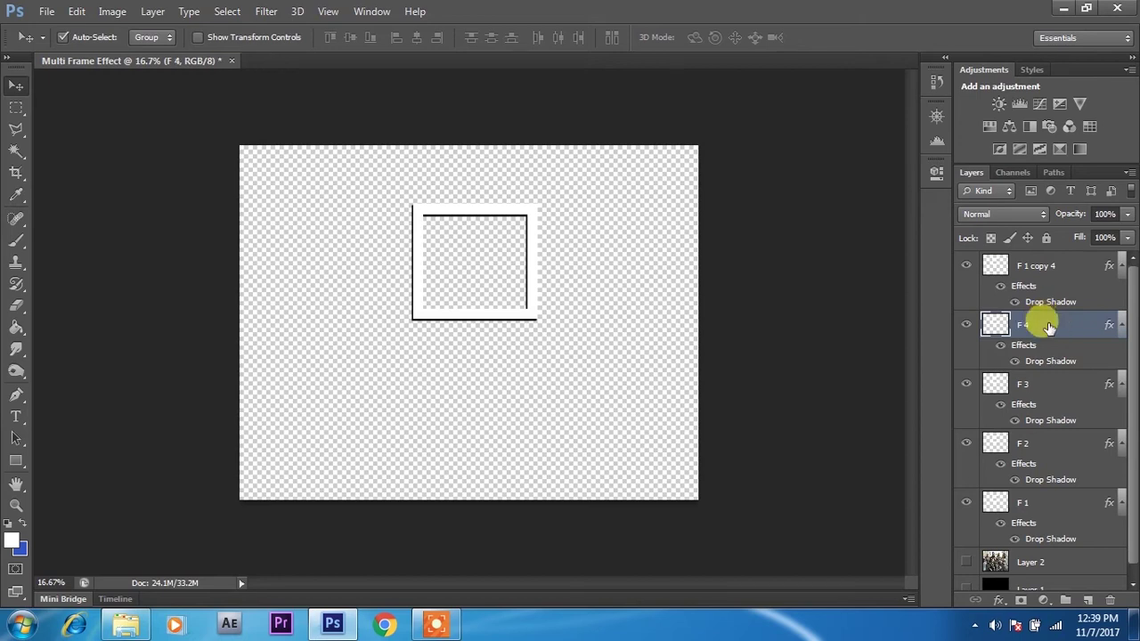
pyautogui.doubleClick(1045, 266)
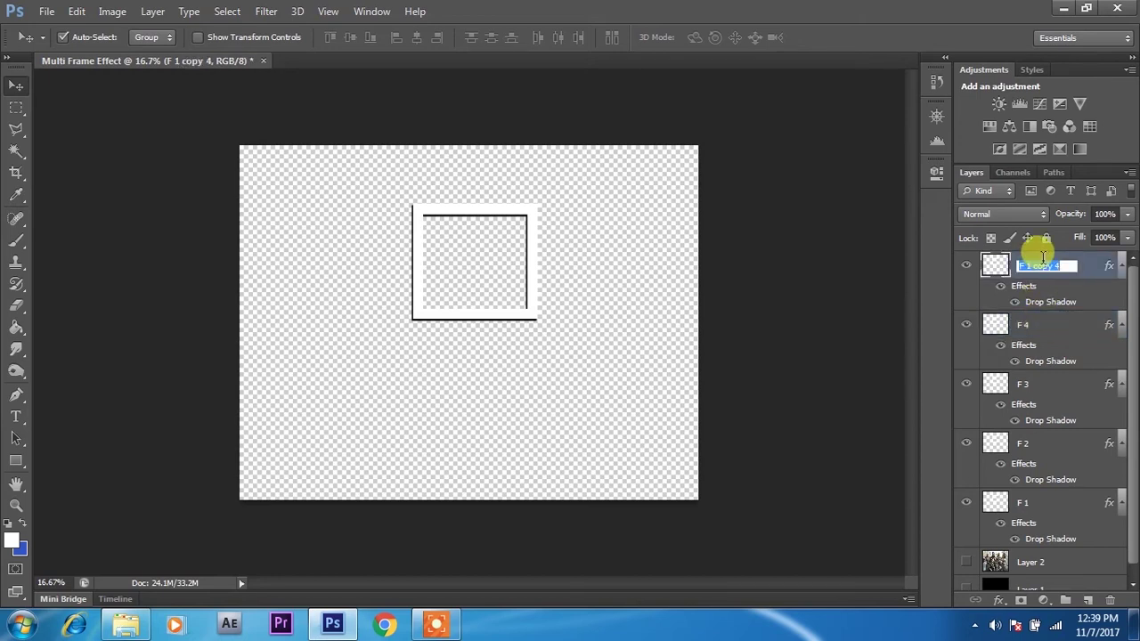
pyautogui.write('F 5')
pyautogui.press('Return')
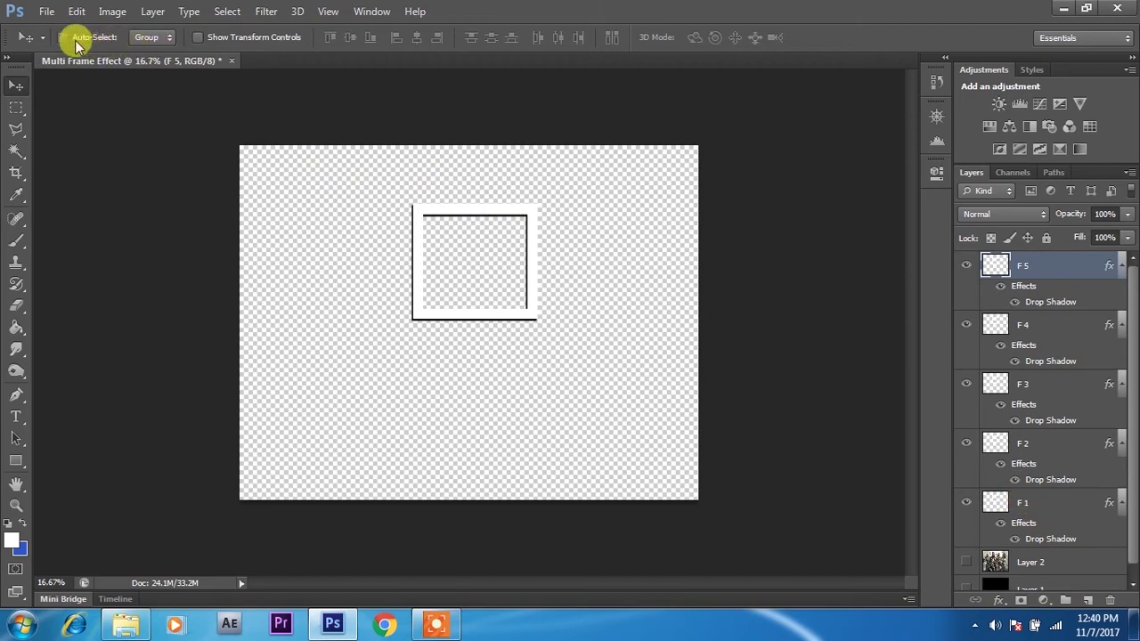
# Spread the top row: move the F 2 frame left and the F 3 frame right.
pyautogui.click(1031, 505)
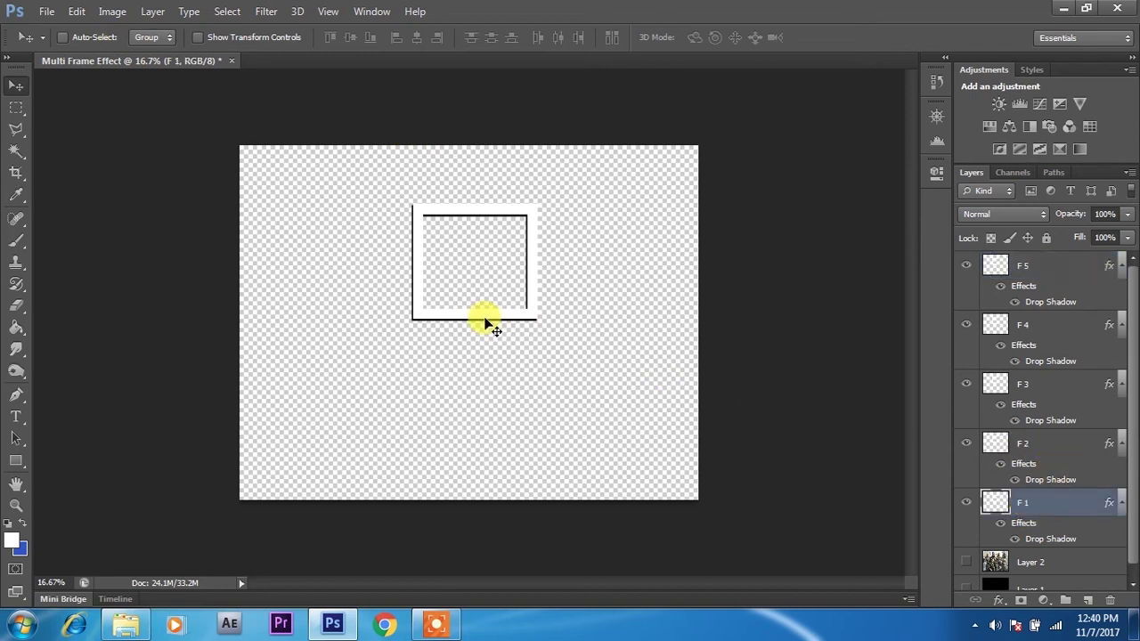
pyautogui.click(1036, 441)
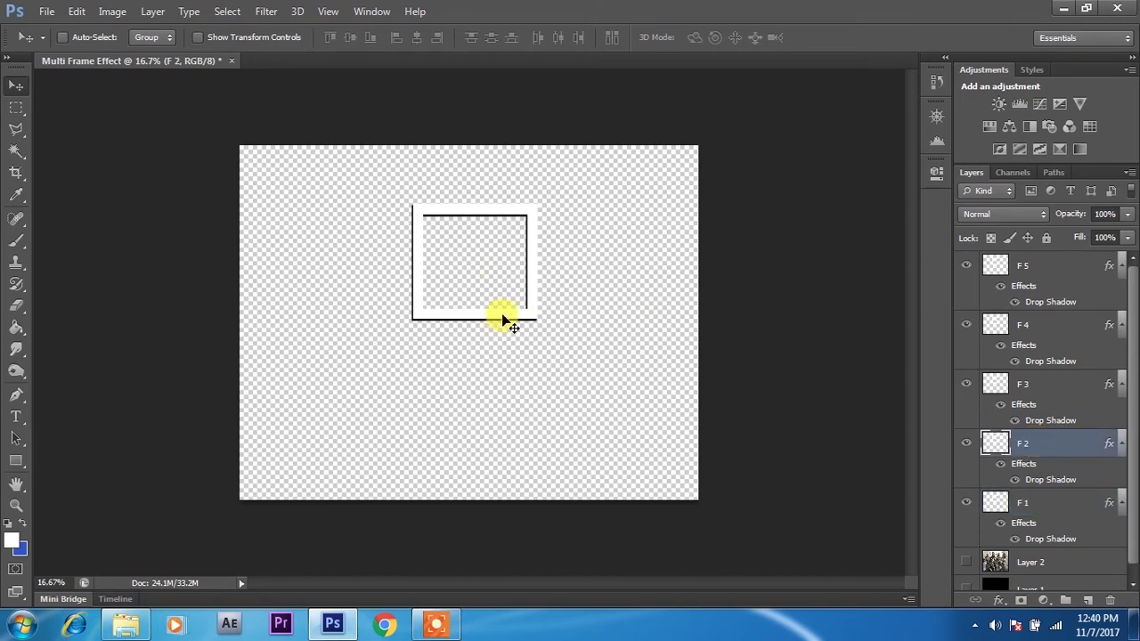
pyautogui.moveTo(428, 319); pyautogui.dragTo(303, 318)
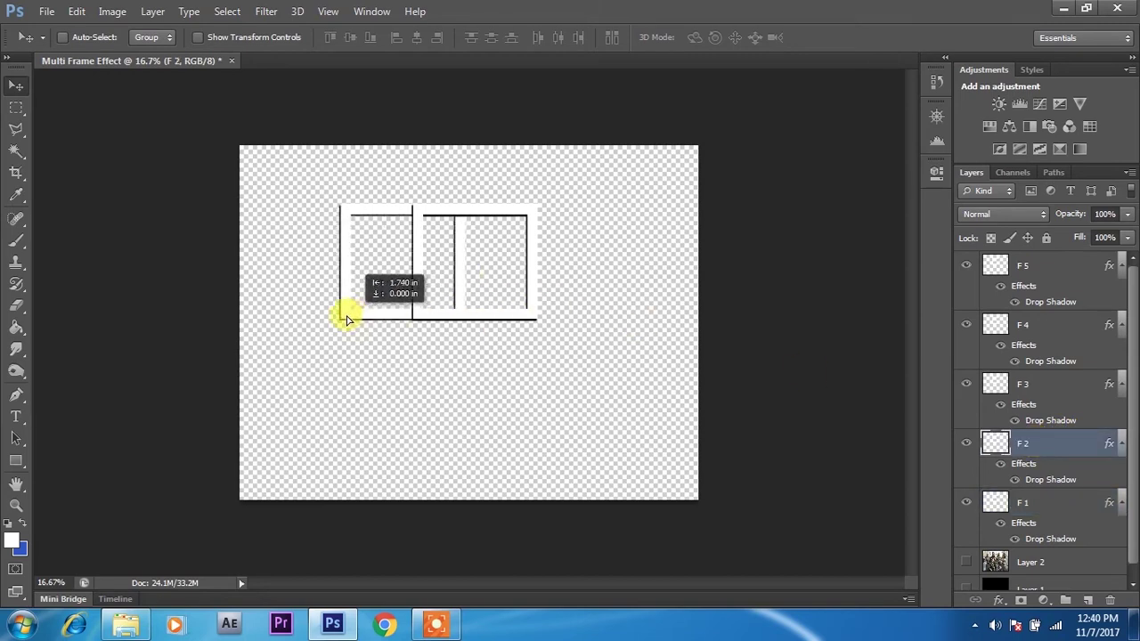
pyautogui.click(1041, 385)
pyautogui.moveTo(525, 318); pyautogui.dragTo(660, 318)
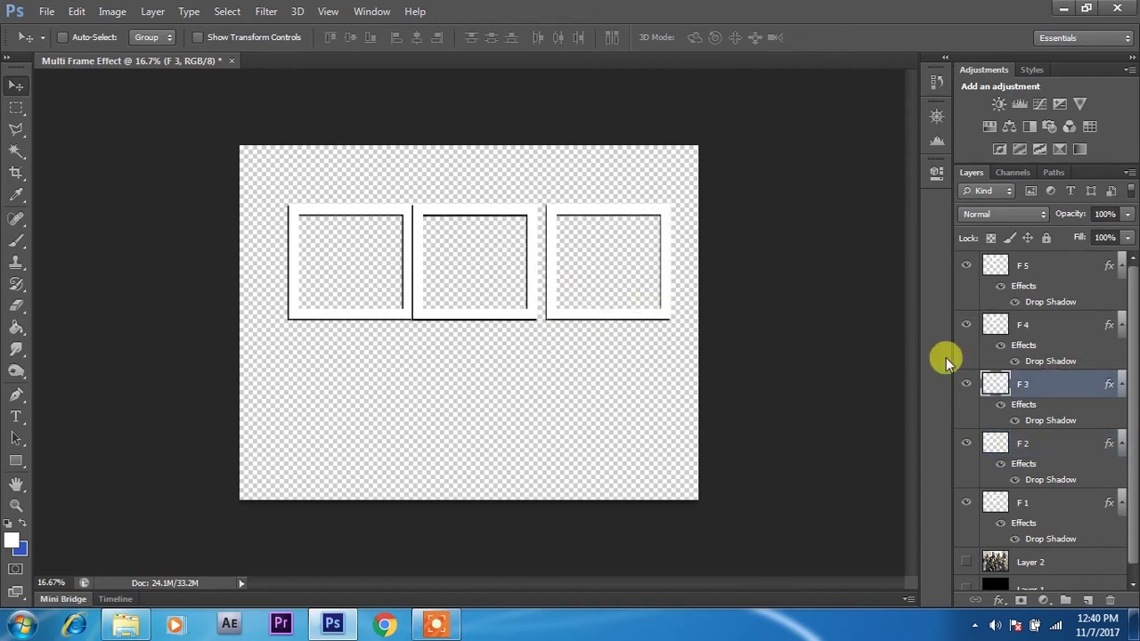
# Move the F 4 and F 5 frames down into a second row below the others.
pyautogui.click(1027, 325)
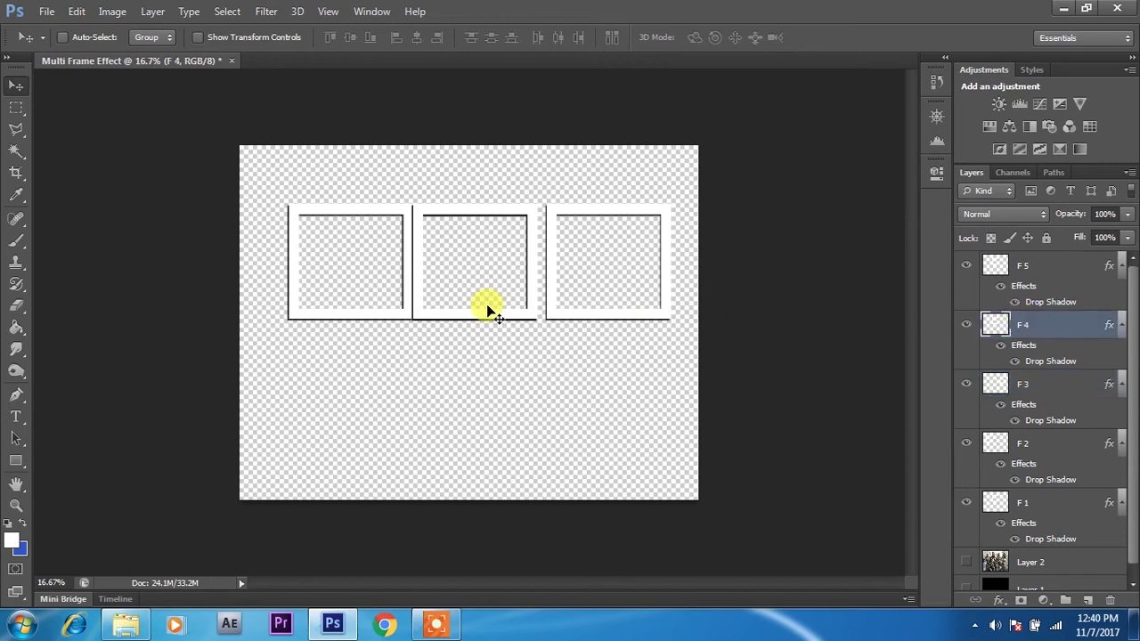
pyautogui.moveTo(480, 322); pyautogui.dragTo(418, 448)
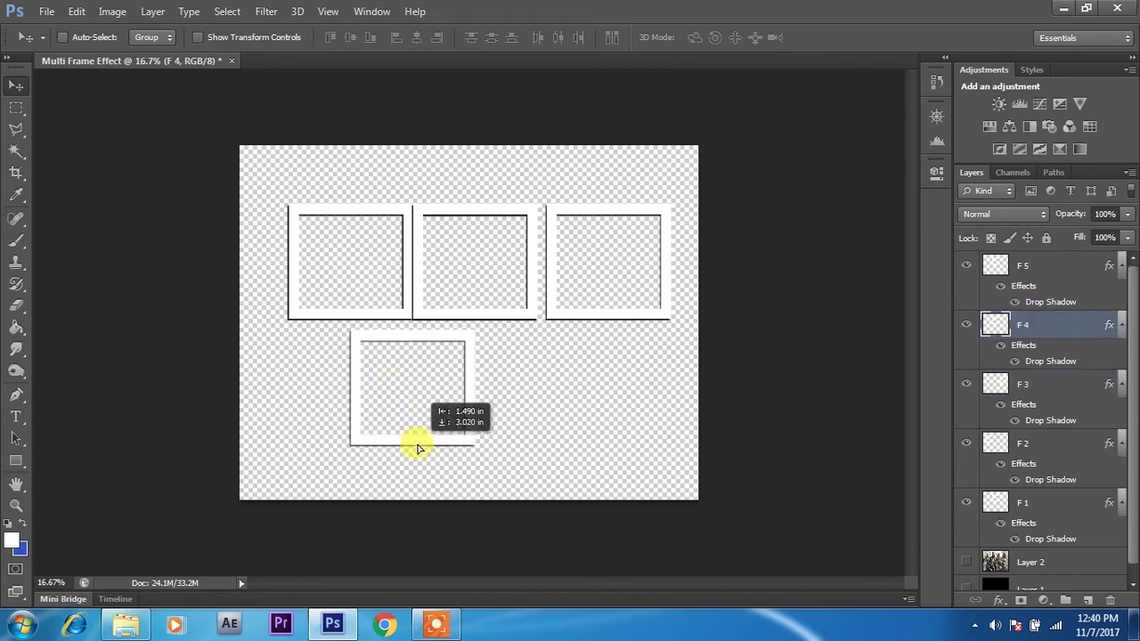
pyautogui.click(1045, 268)
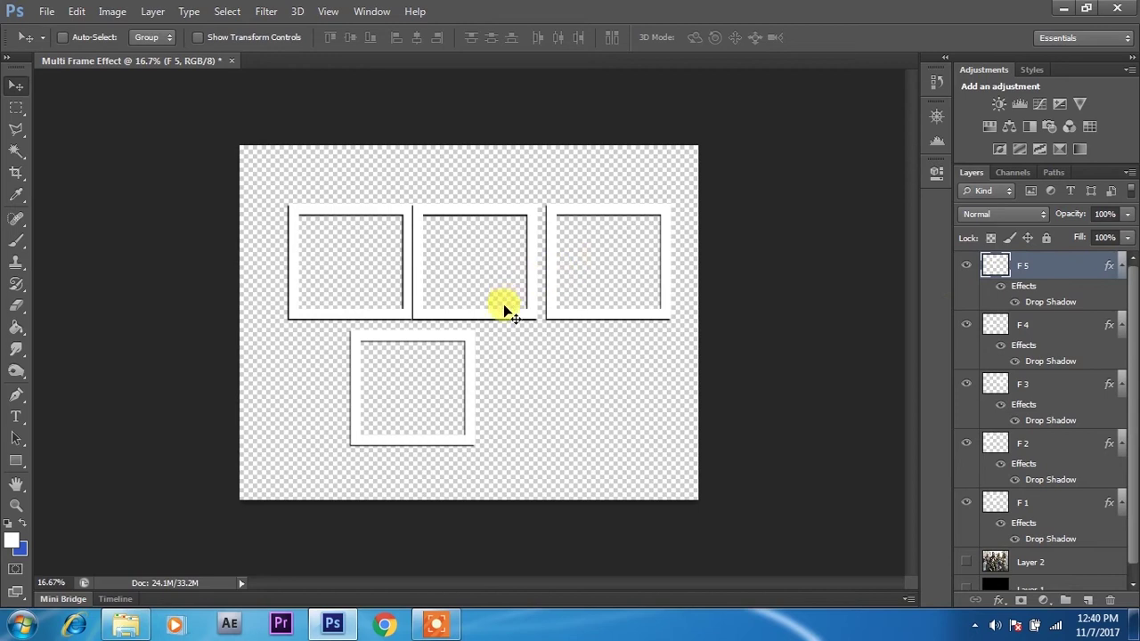
pyautogui.moveTo(514, 320); pyautogui.dragTo(585, 452)
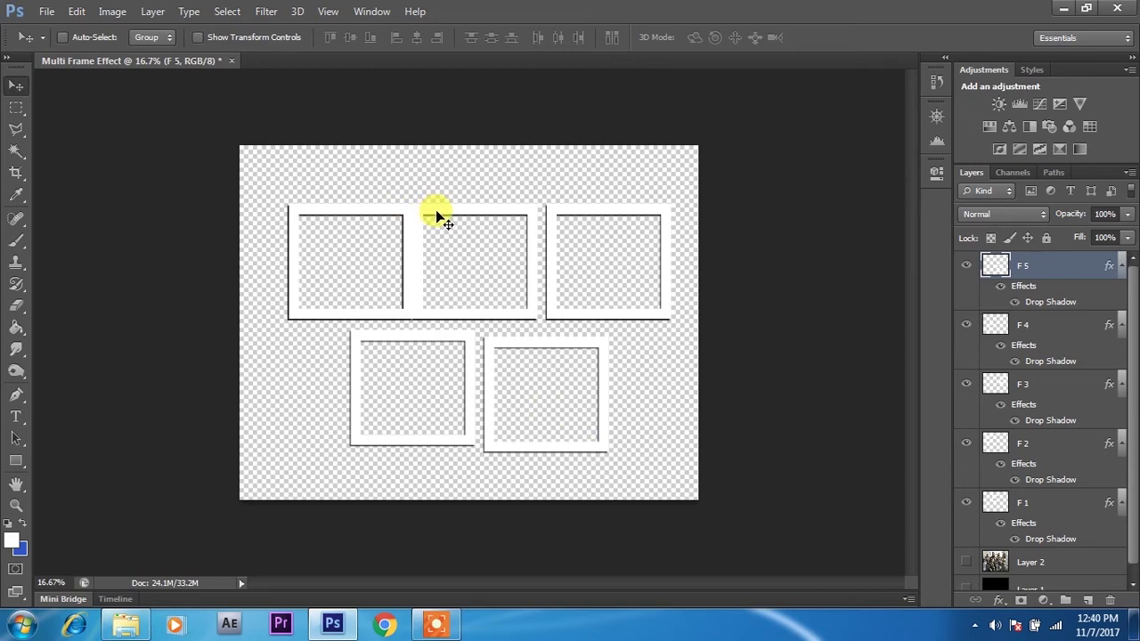
pyautogui.hotkey('shift', 'Up')
pyautogui.hotkey('shift', 'Up')
pyautogui.hotkey('shift', 'Up')
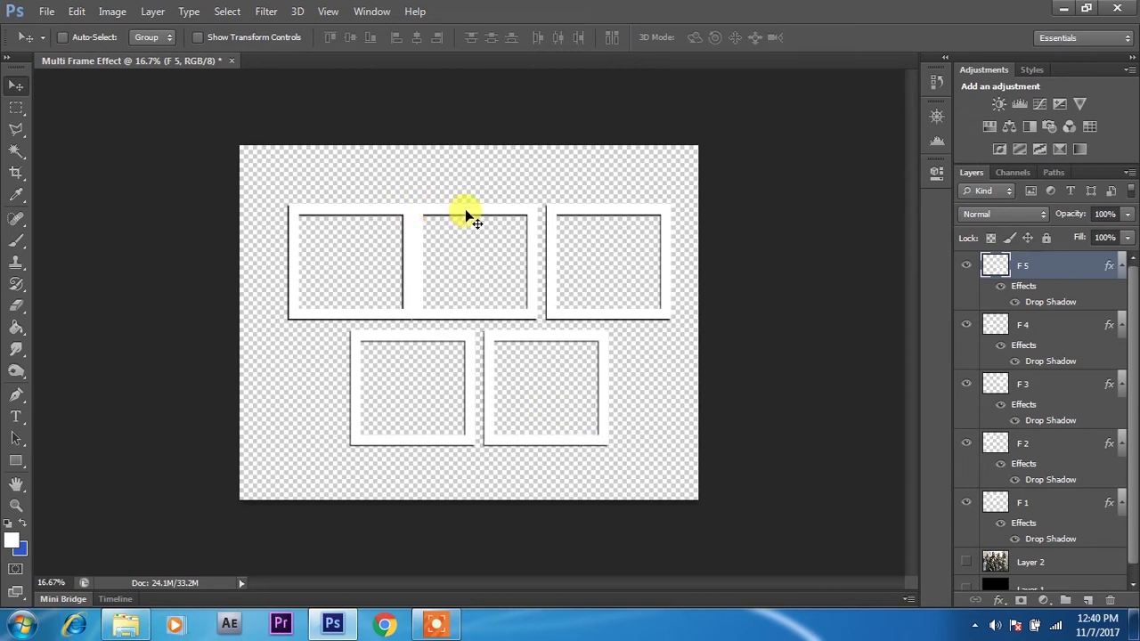
pyautogui.click(1022, 504)
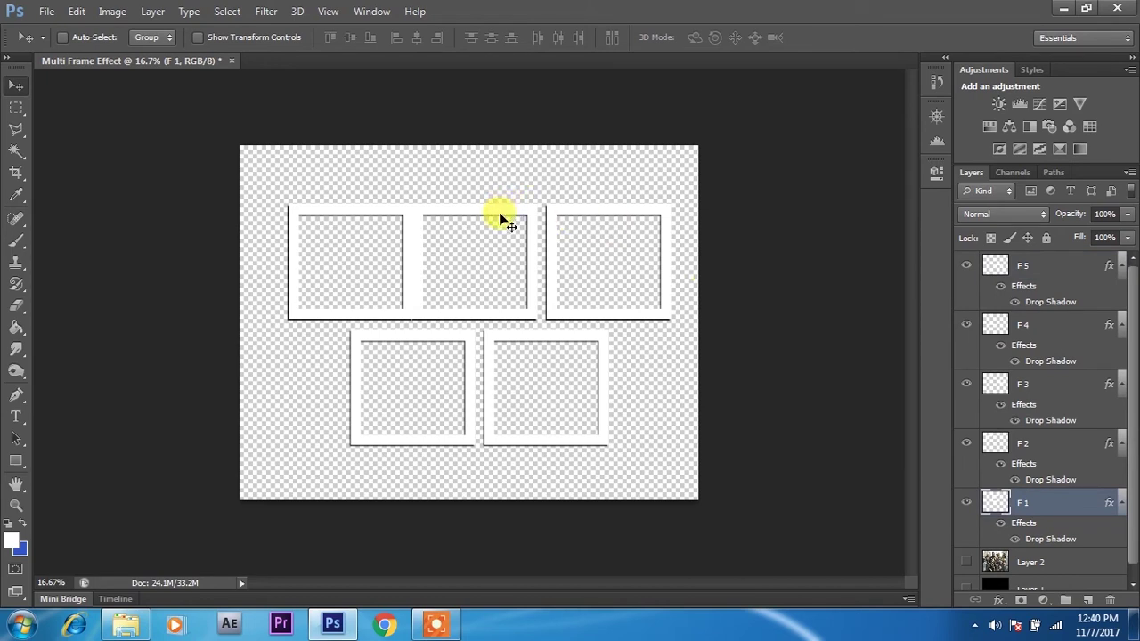
pyautogui.hotkey('ctrl', 't')
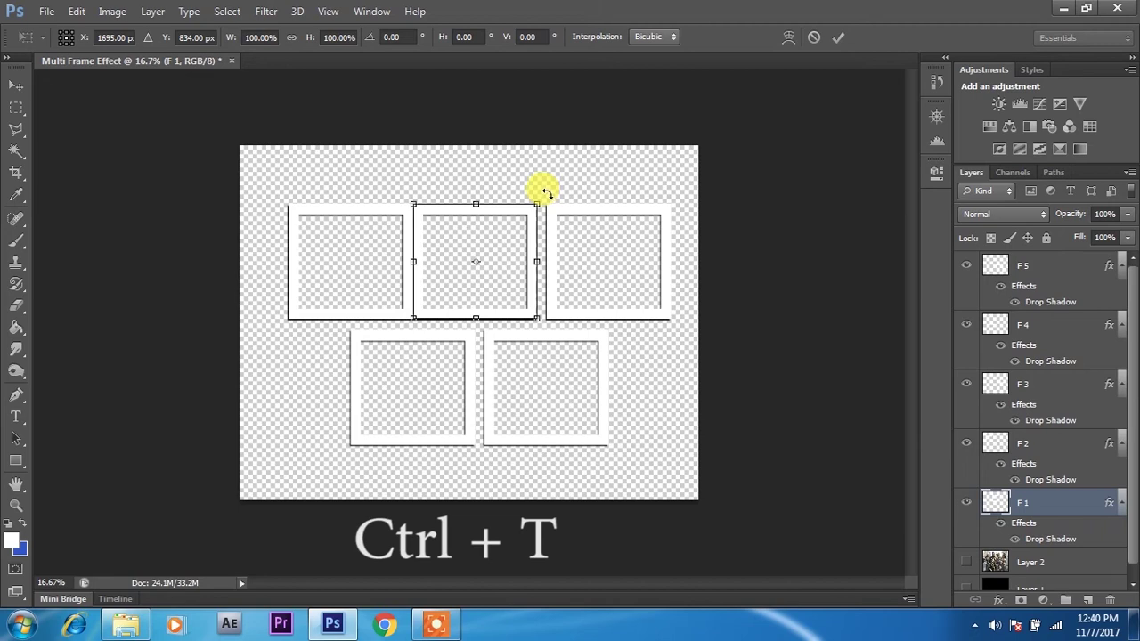
# Rotate and reposition the F 1 and F 2 frames at different tilted angles.
pyautogui.moveTo(546, 192)
pyautogui.mouseDown()
pyautogui.moveTo(569, 228)
pyautogui.moveTo(551, 277)
pyautogui.mouseUp()
pyautogui.press('Return')
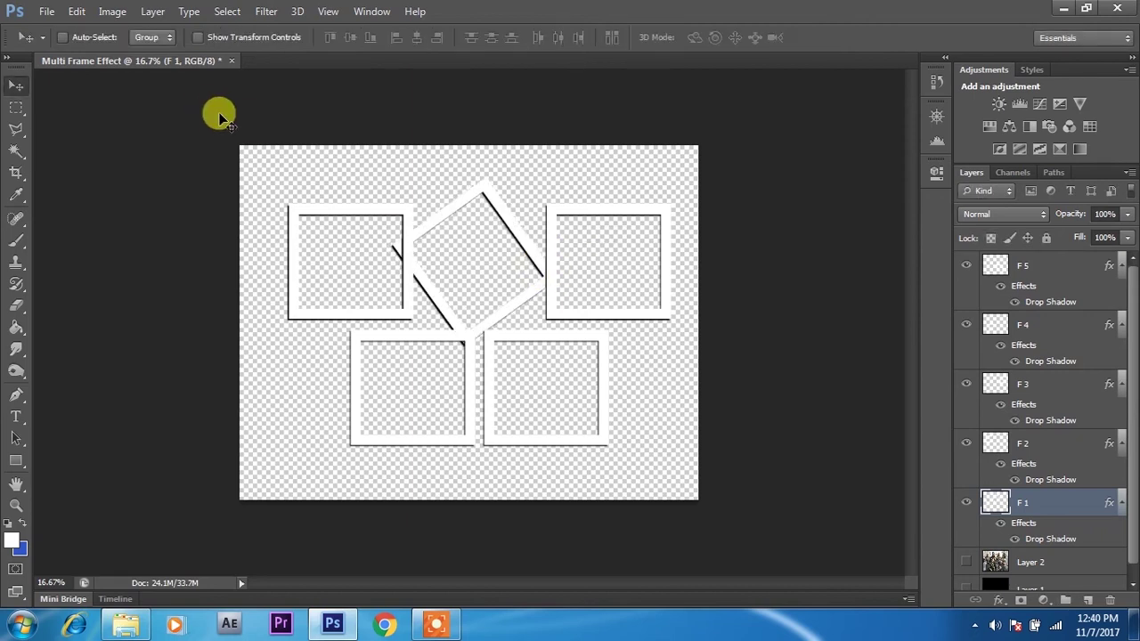
pyautogui.moveTo(455, 208); pyautogui.dragTo(443, 193)
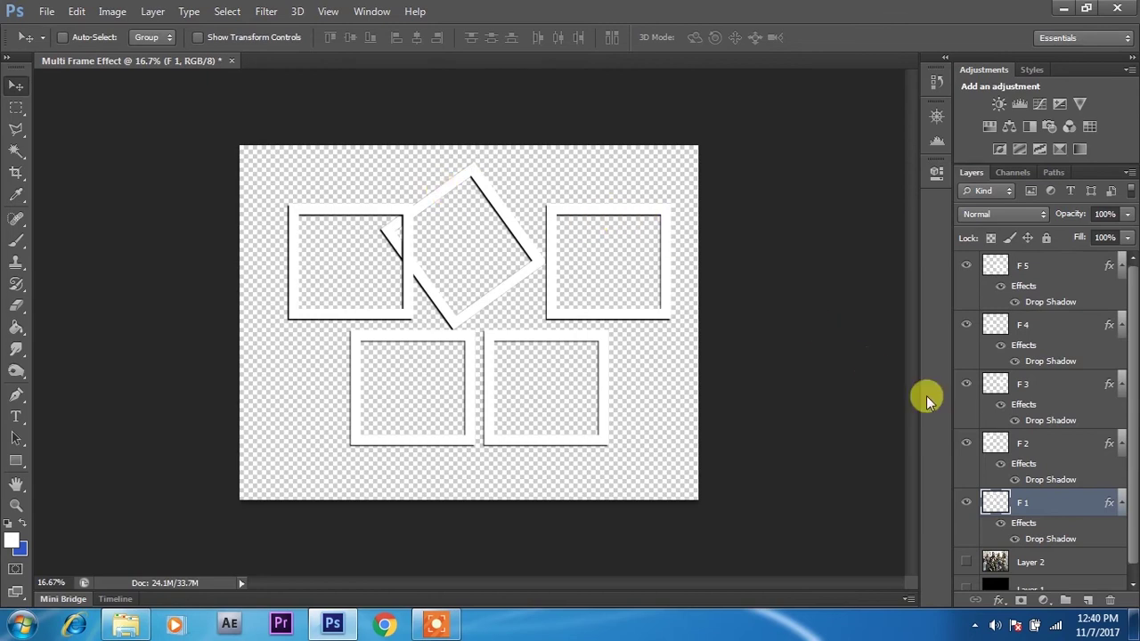
pyautogui.click(1024, 442)
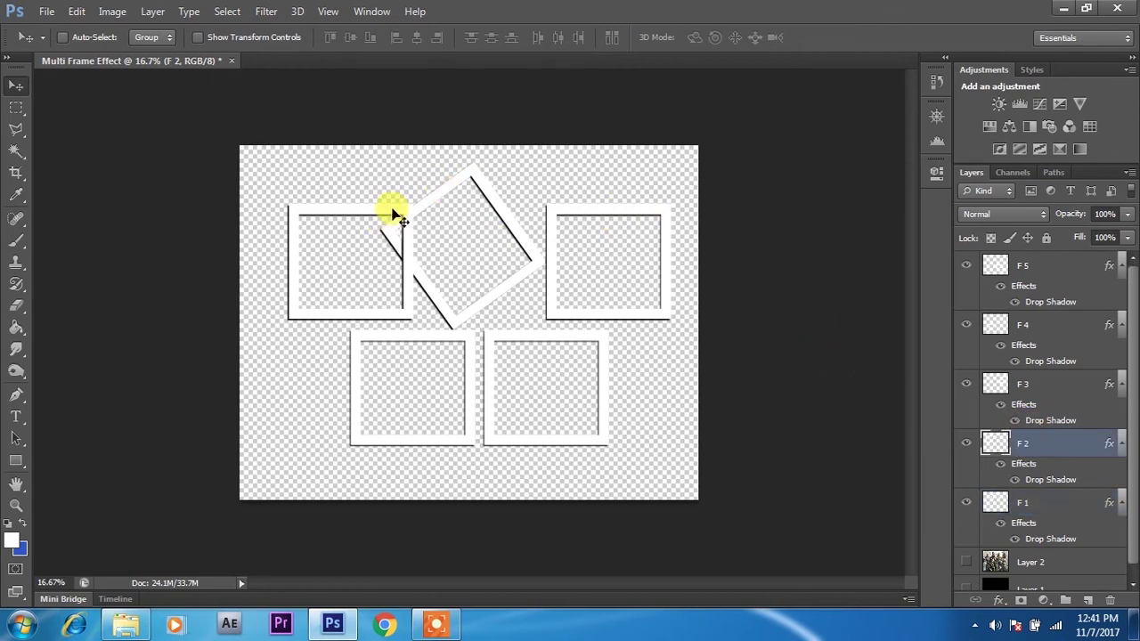
pyautogui.moveTo(393, 206); pyautogui.dragTo(387, 214)
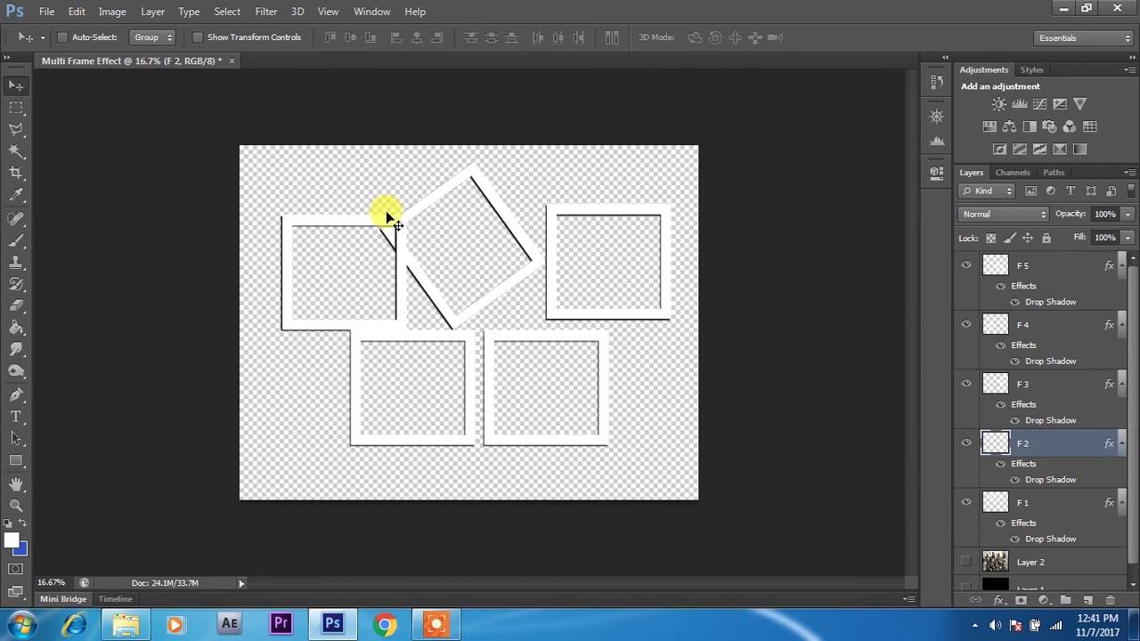
pyautogui.hotkey('ctrl', 't')
pyautogui.moveTo(411, 207)
pyautogui.mouseDown()
pyautogui.moveTo(334, 120)
pyautogui.moveTo(318, 122)
pyautogui.mouseUp()
pyautogui.moveTo(407, 275)
pyautogui.mouseDown()
pyautogui.moveTo(422, 281)
pyautogui.moveTo(415, 258)
pyautogui.mouseUp()
pyautogui.press('Return')
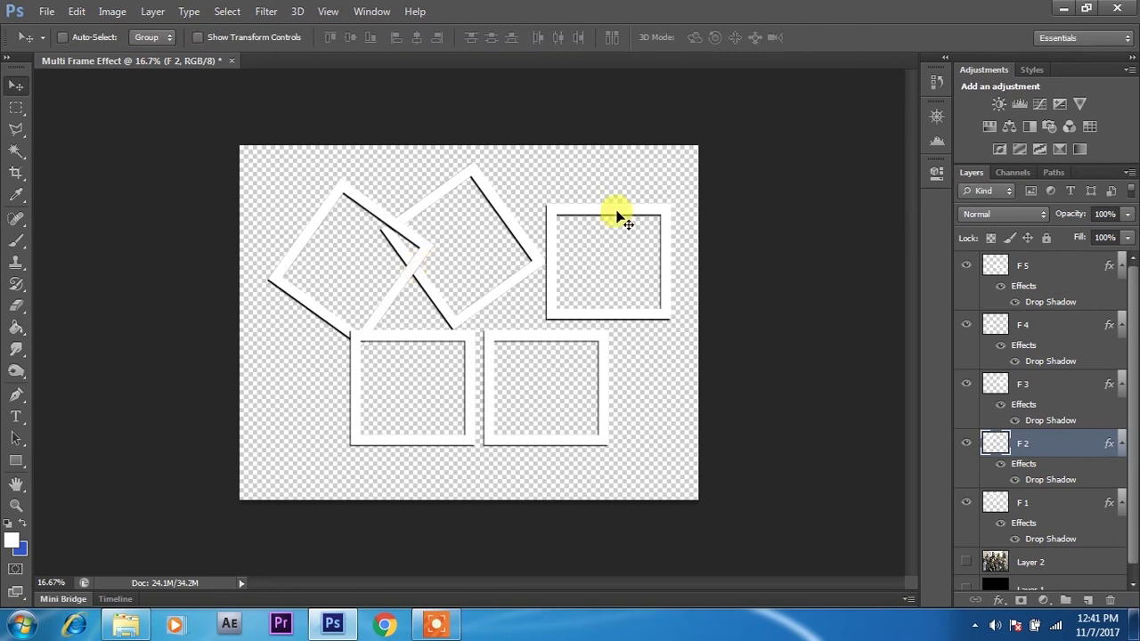
# Tilt and shift the F 3 and F 4 frames with free transform.
pyautogui.click(1024, 383)
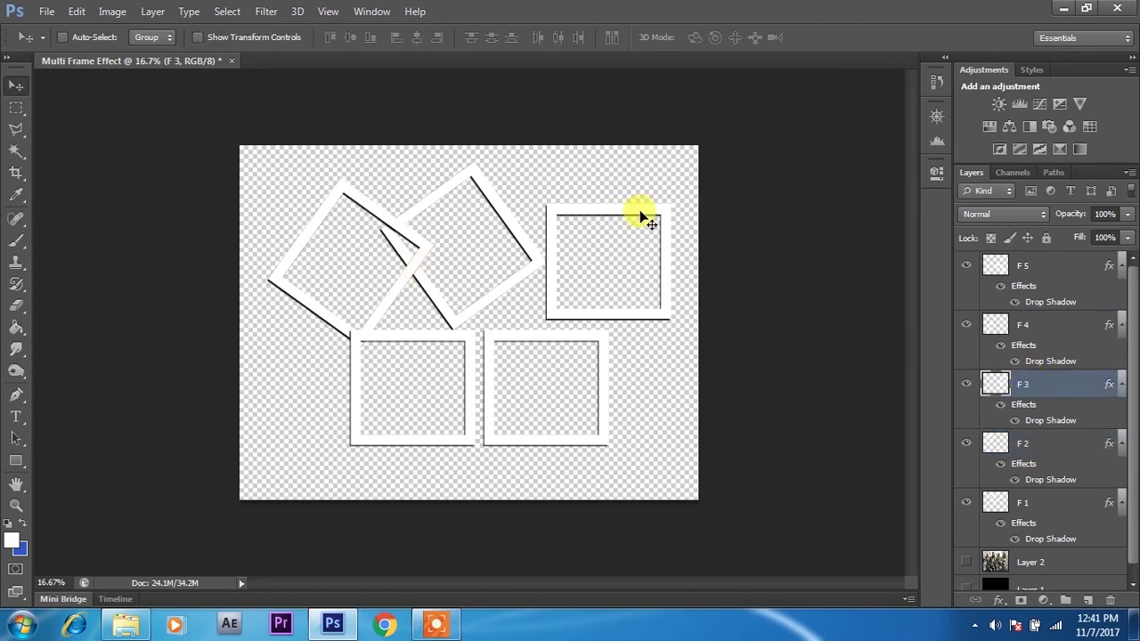
pyautogui.hotkey('ctrl', 't')
pyautogui.moveTo(667, 184)
pyautogui.mouseDown()
pyautogui.moveTo(682, 247)
pyautogui.moveTo(622, 222)
pyautogui.moveTo(656, 206)
pyautogui.mouseUp()
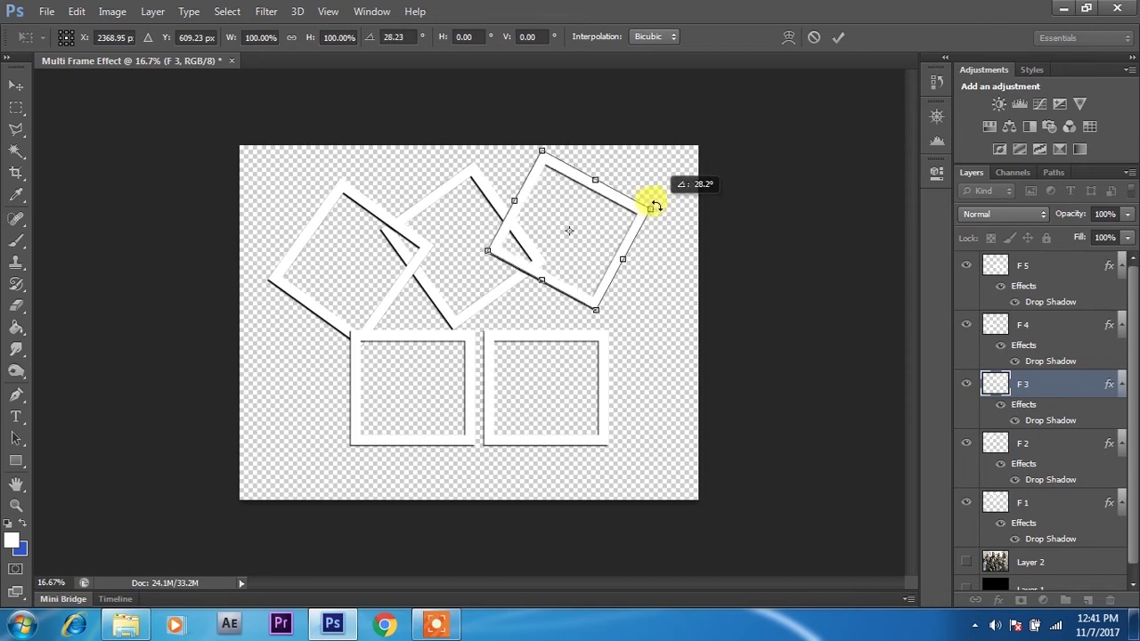
pyautogui.press('Return')
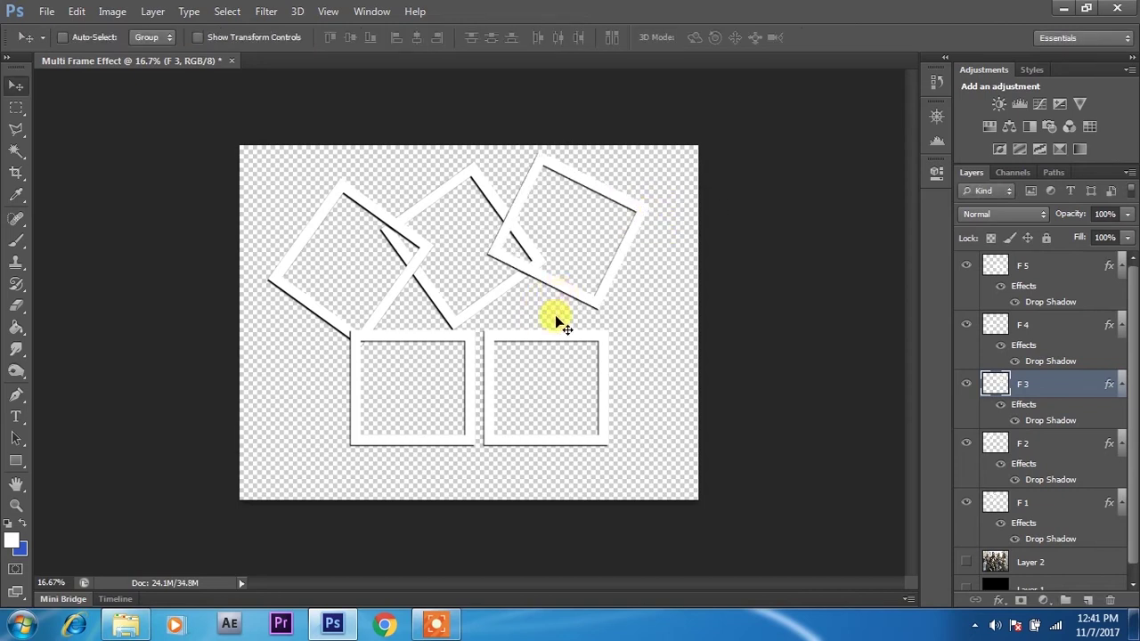
pyautogui.click(1020, 322)
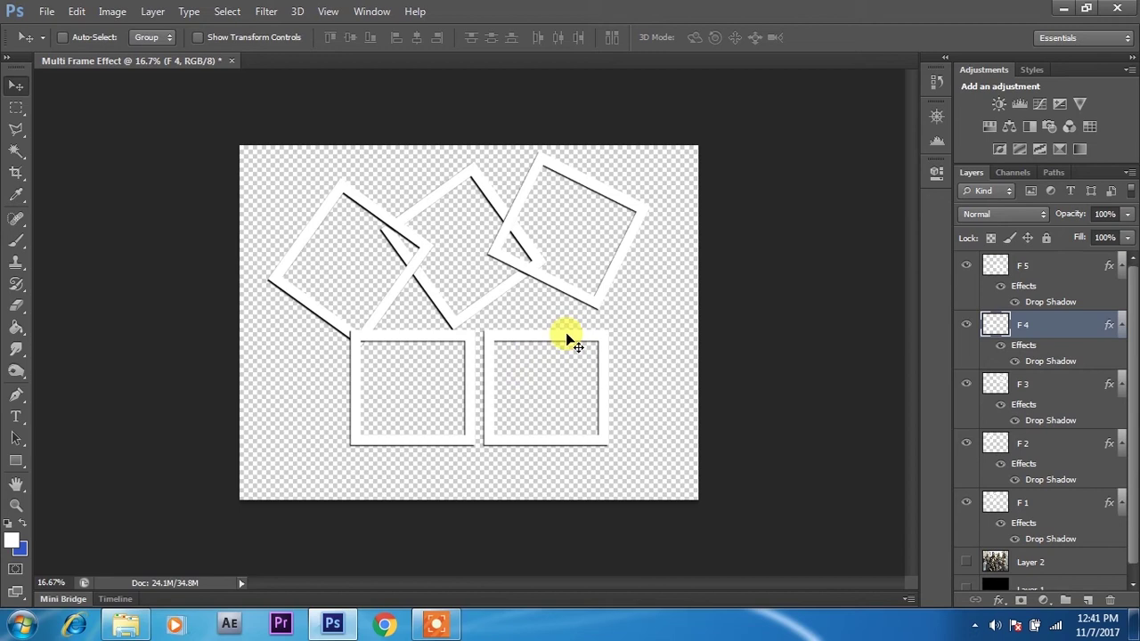
pyautogui.hotkey('ctrl', 't')
pyautogui.moveTo(476, 315)
pyautogui.mouseDown()
pyautogui.moveTo(466, 400)
pyautogui.moveTo(466, 351)
pyautogui.mouseUp()
pyautogui.press('Return')
# Rotate the F 5 frame about 45 degrees and move it up-left.
pyautogui.click(1049, 269)
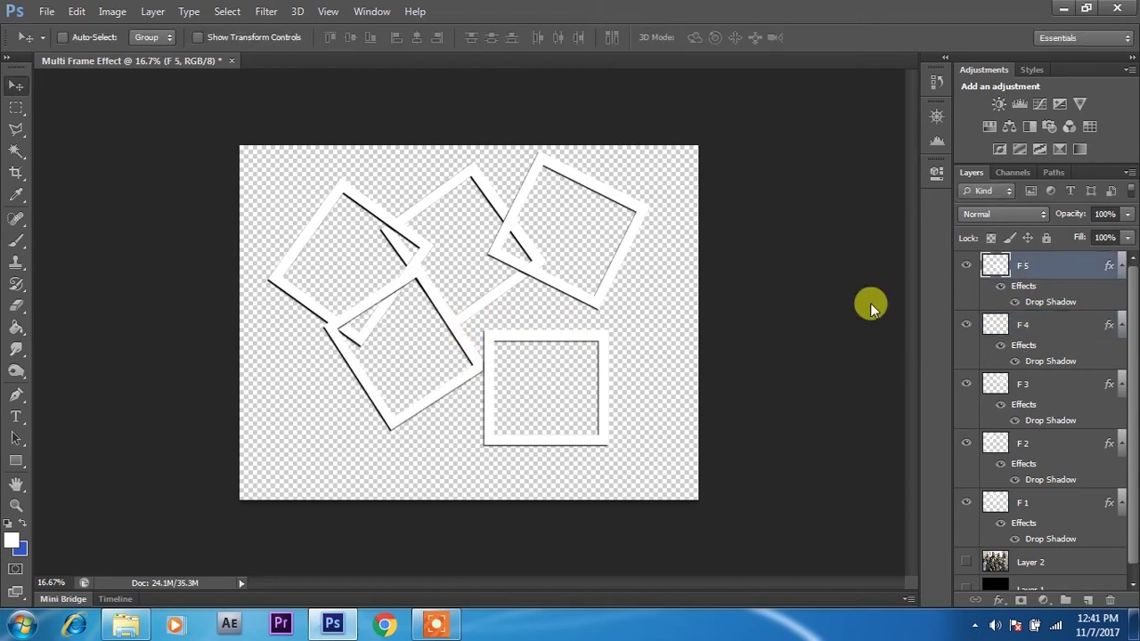
pyautogui.hotkey('ctrl', 't')
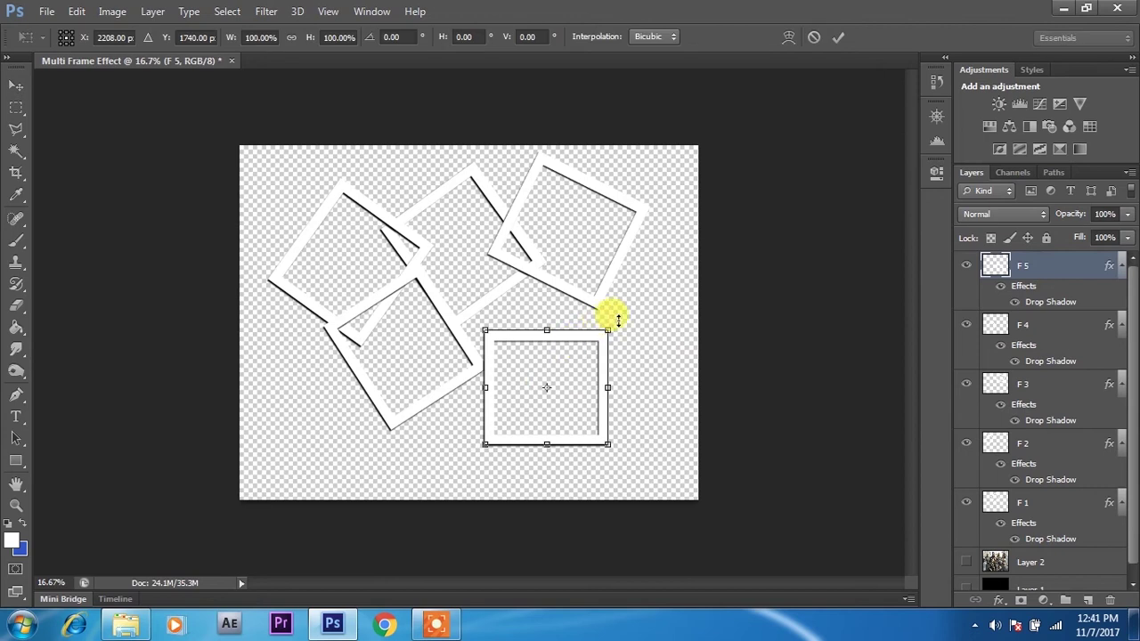
pyautogui.moveTo(628, 322)
pyautogui.mouseDown()
pyautogui.moveTo(625, 389)
pyautogui.moveTo(602, 333)
pyautogui.mouseUp()
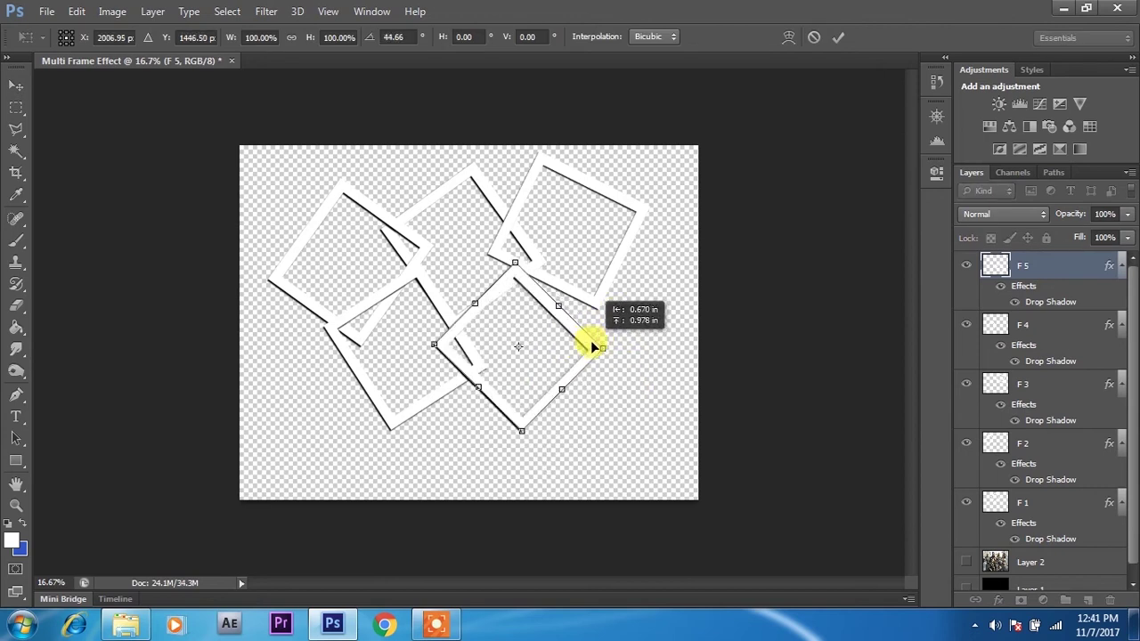
pyautogui.moveTo(632, 339)
pyautogui.mouseDown()
pyautogui.moveTo(597, 343)
pyautogui.moveTo(602, 360)
pyautogui.moveTo(590, 345)
pyautogui.mouseUp()
pyautogui.press('Return')
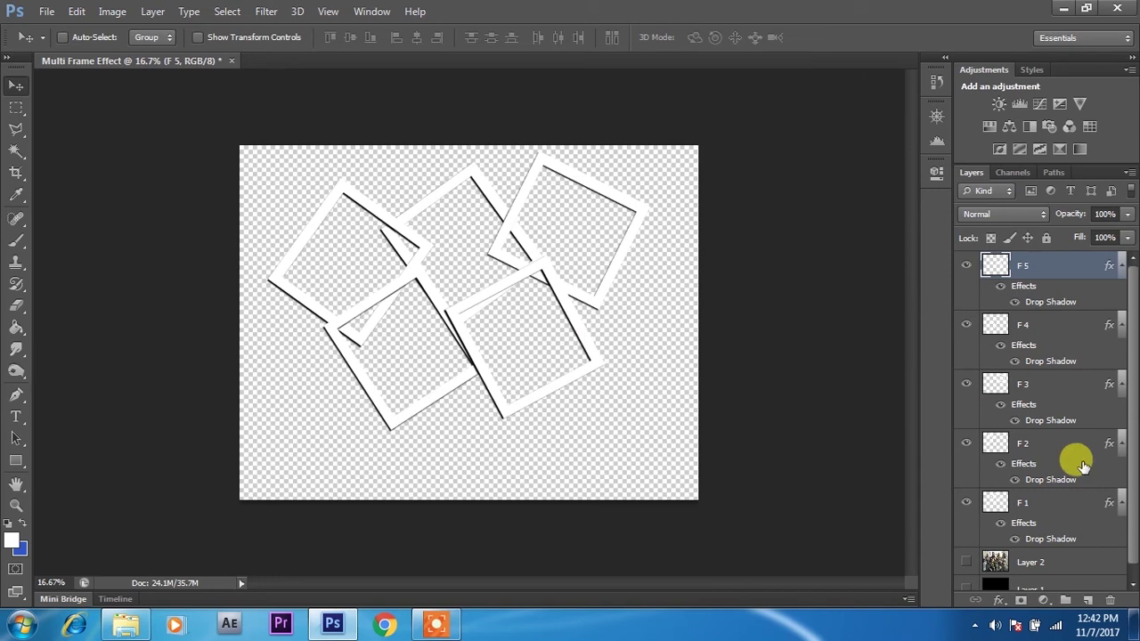
pyautogui.scroll(-1, 1127, 526)
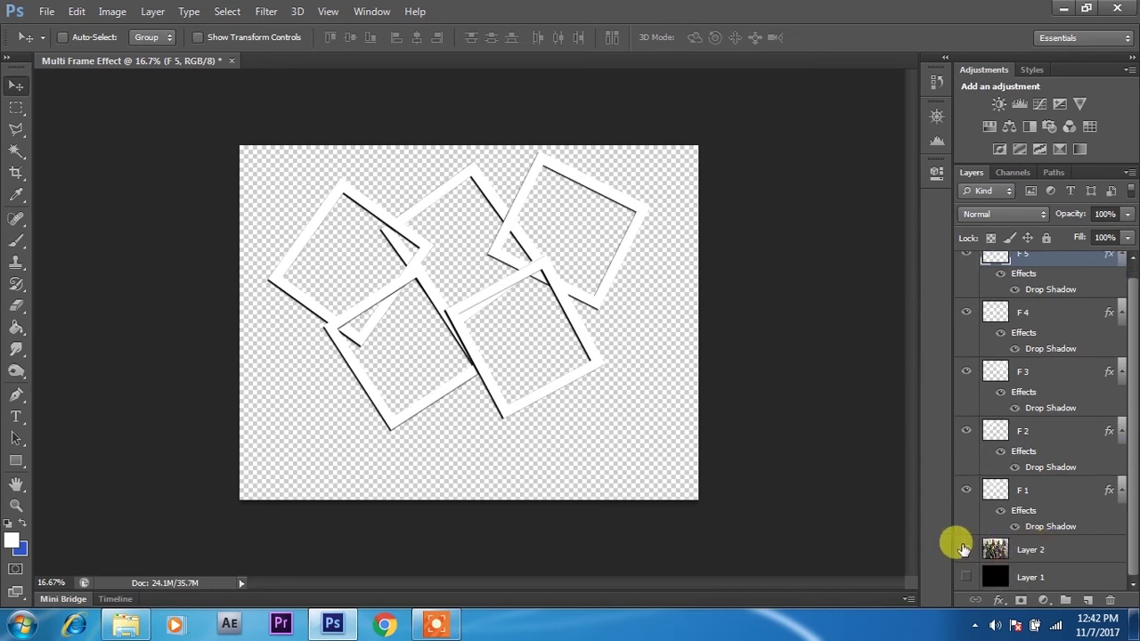
# Show Layer 2's hooded-characters image and shift it down and right behind the frames.
pyautogui.click(965, 550)
pyautogui.moveTo(554, 421); pyautogui.dragTo(597, 429)
pyautogui.hotkey('ctrl', 'z')
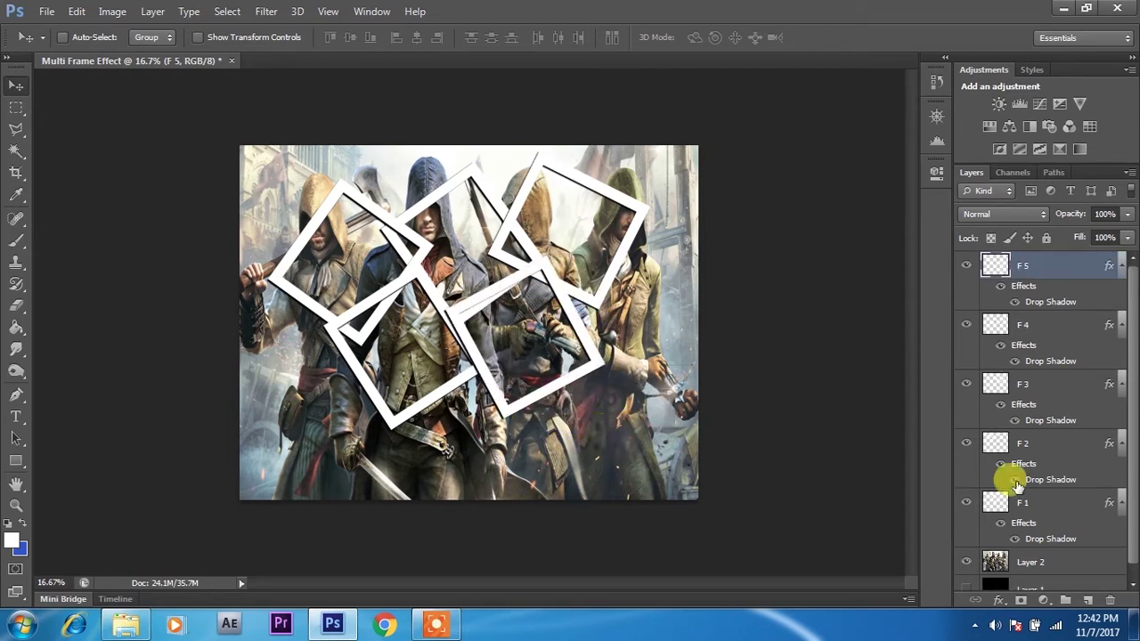
pyautogui.click(1033, 562)
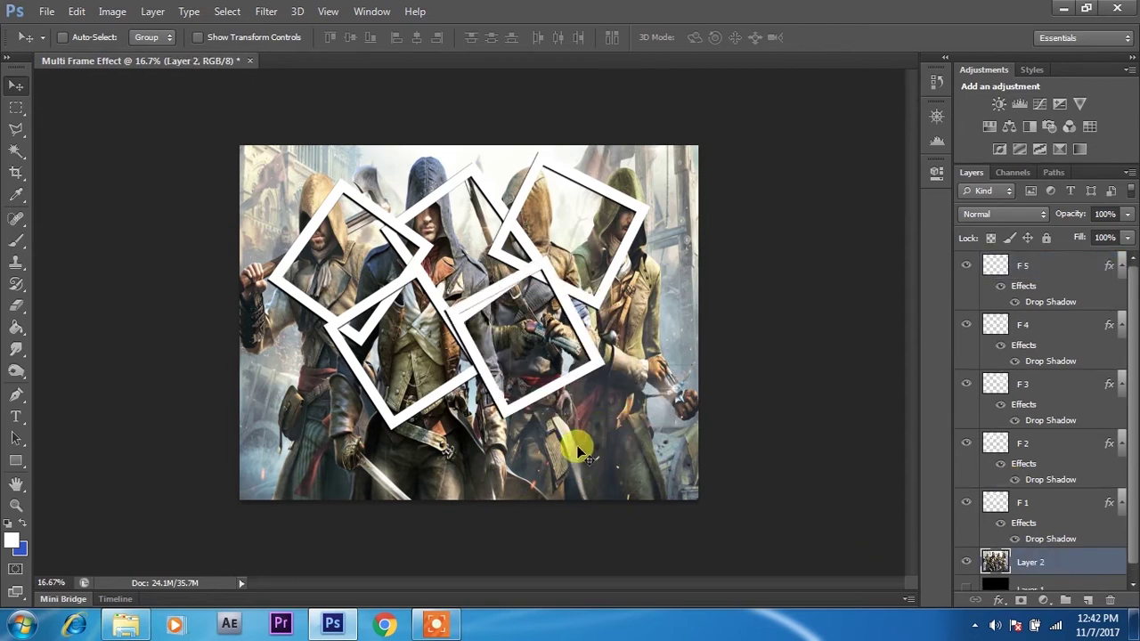
pyautogui.moveTo(579, 453); pyautogui.dragTo(624, 479)
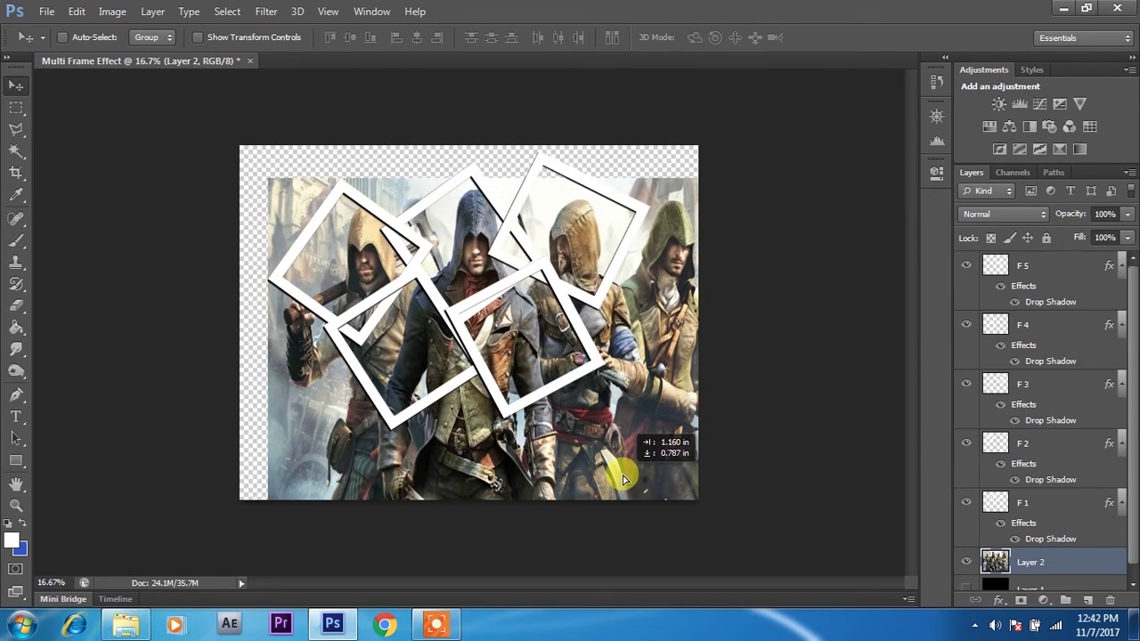
pyautogui.moveTo(624, 479); pyautogui.dragTo(617, 467)
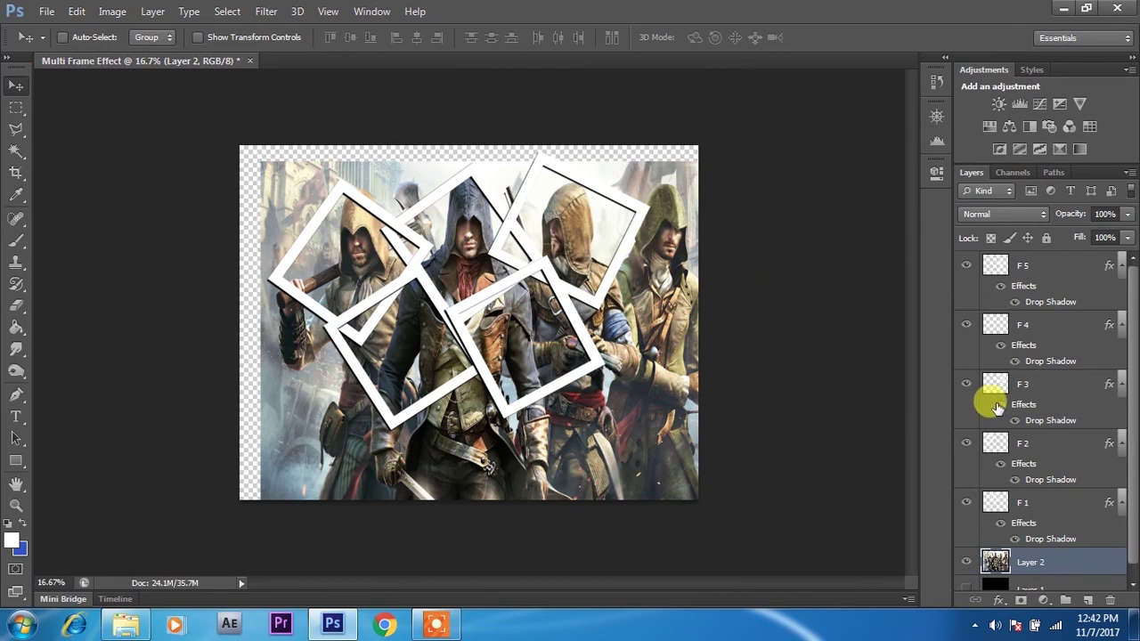
pyautogui.scroll(-1, 1131, 367)
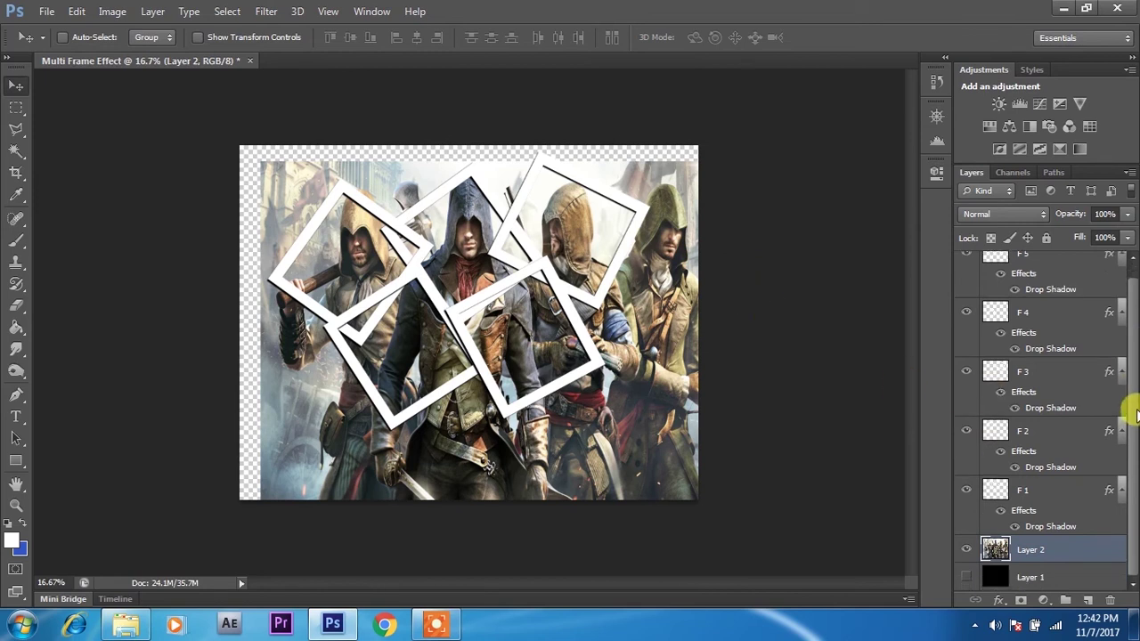
# Reorder the frame layers so F 1 through F 5 stack in order.
pyautogui.click(1033, 492)
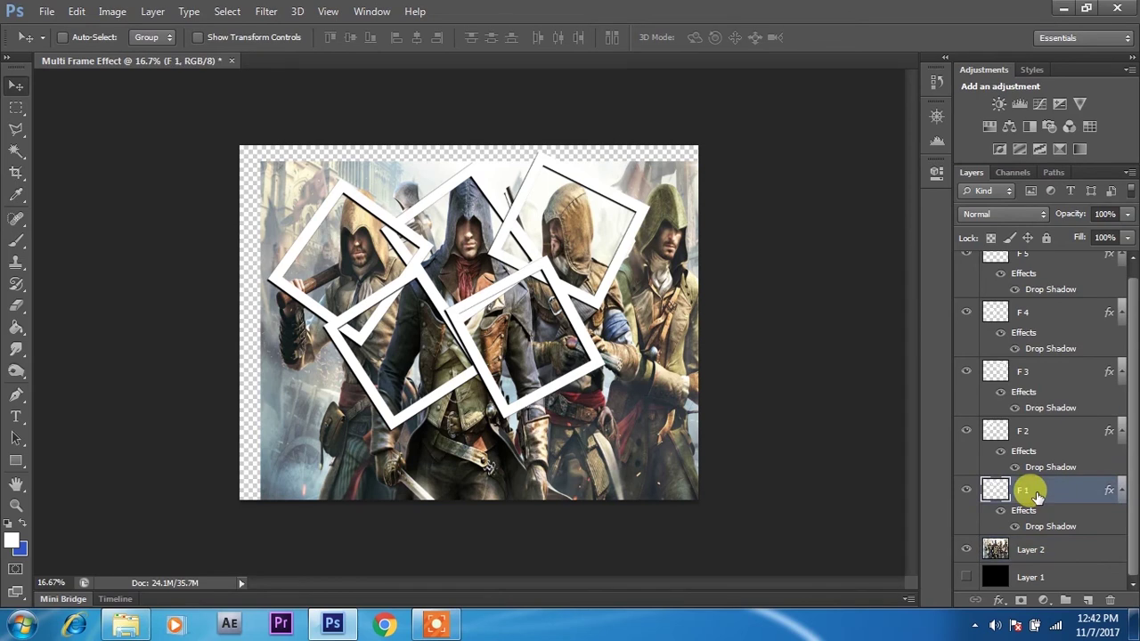
pyautogui.moveTo(1037, 499); pyautogui.dragTo(1038, 352)
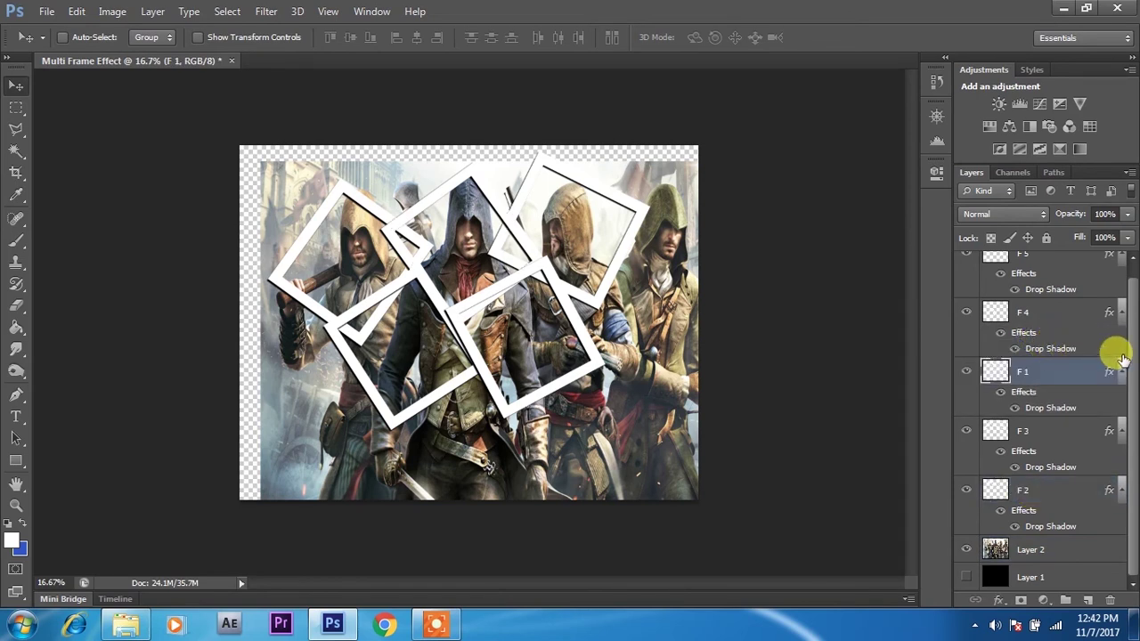
pyautogui.scroll(1, 1131, 332)
pyautogui.moveTo(1047, 384)
pyautogui.mouseDown()
pyautogui.moveTo(1050, 296)
pyautogui.moveTo(1038, 266)
pyautogui.mouseUp()
pyautogui.moveTo(1021, 508); pyautogui.dragTo(1024, 323)
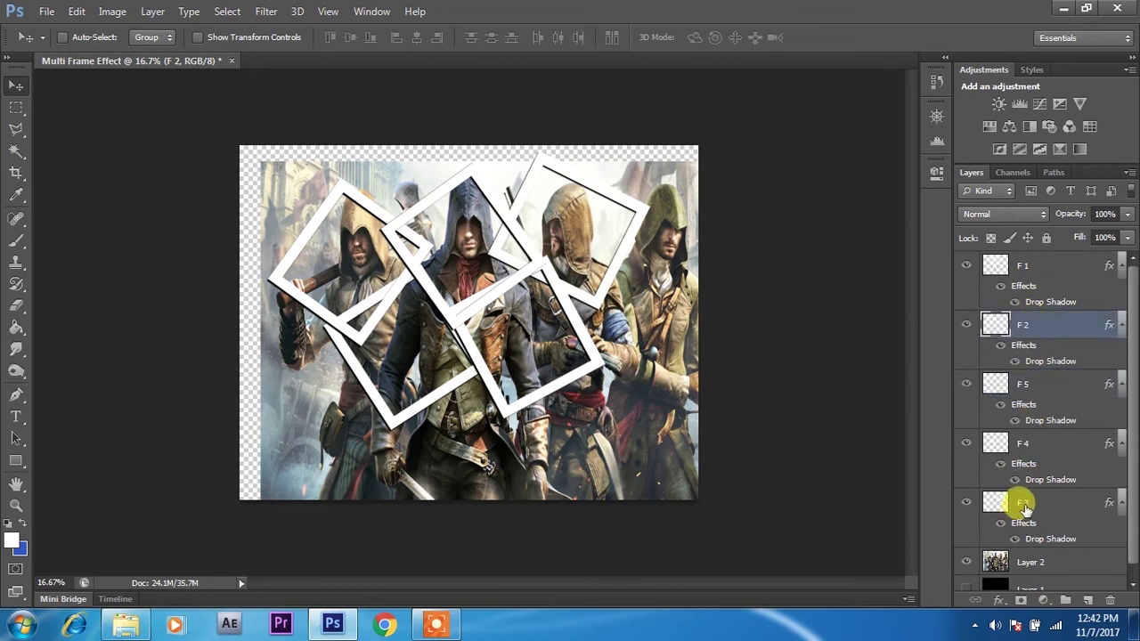
pyautogui.moveTo(1024, 508); pyautogui.dragTo(1036, 365)
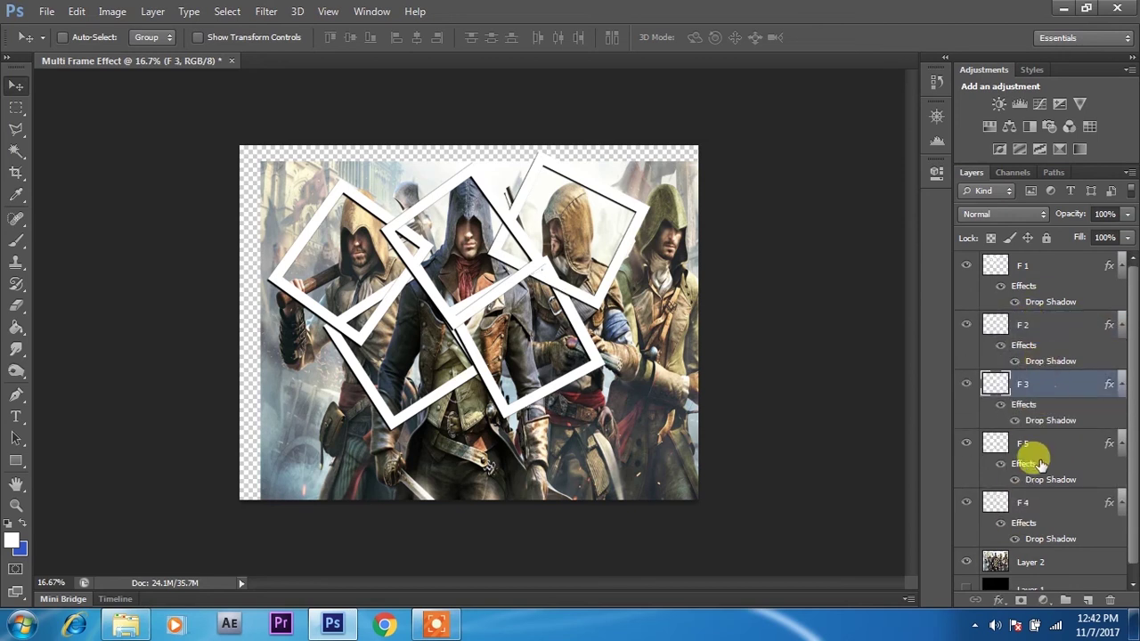
pyautogui.moveTo(1020, 503); pyautogui.dragTo(1042, 450)
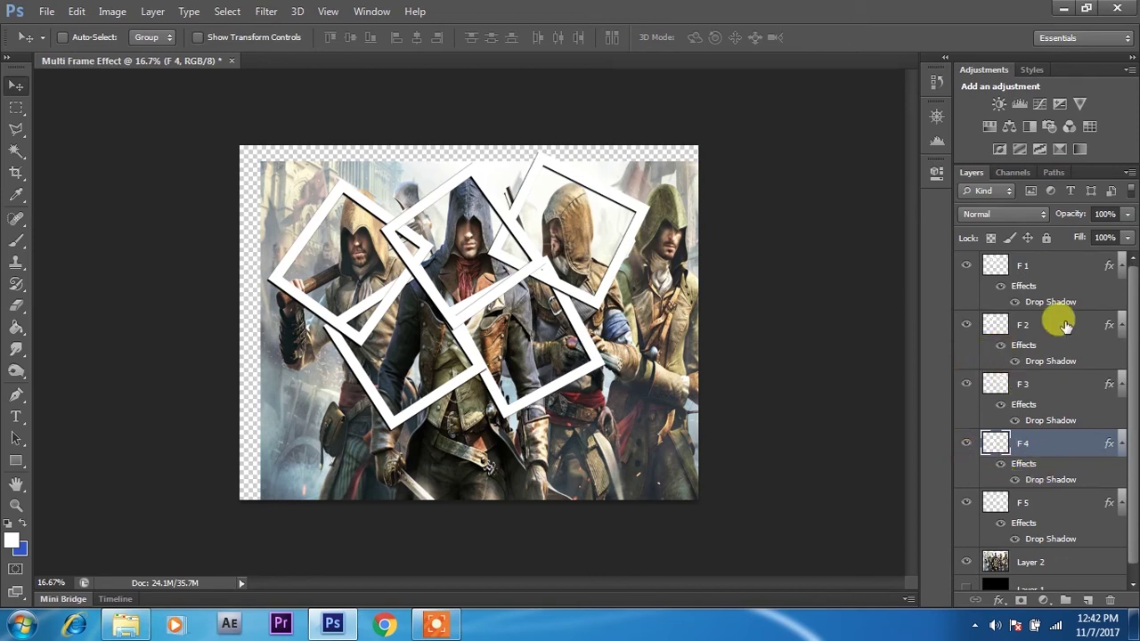
# Select the photo layer Layer 2 and pick the Eraser tool.
pyautogui.click(1027, 268)
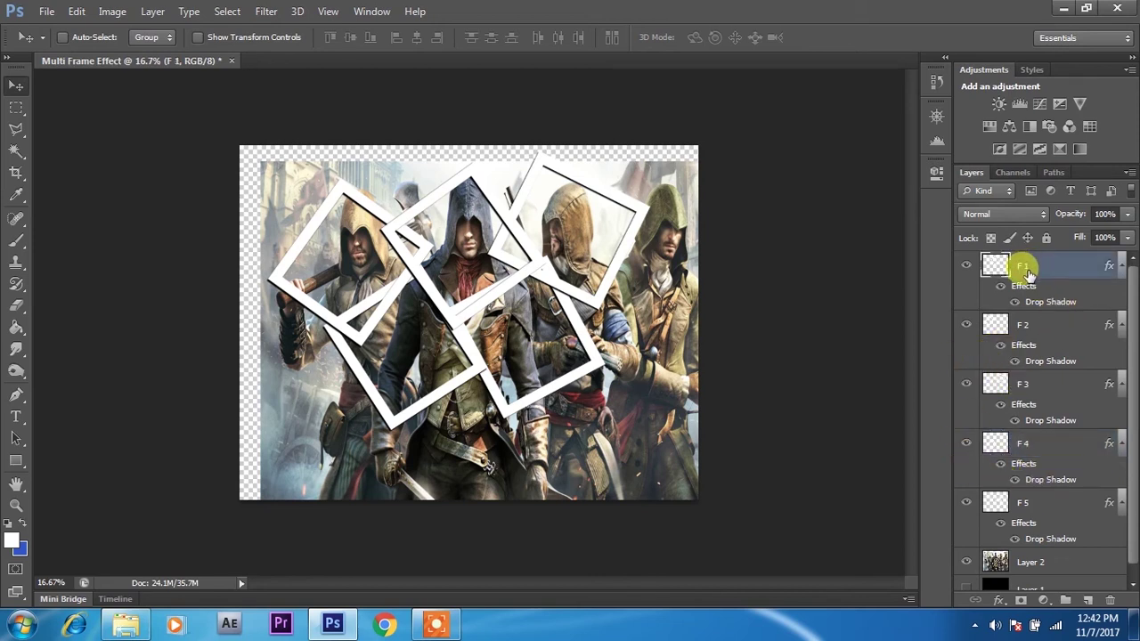
pyautogui.click(1032, 561)
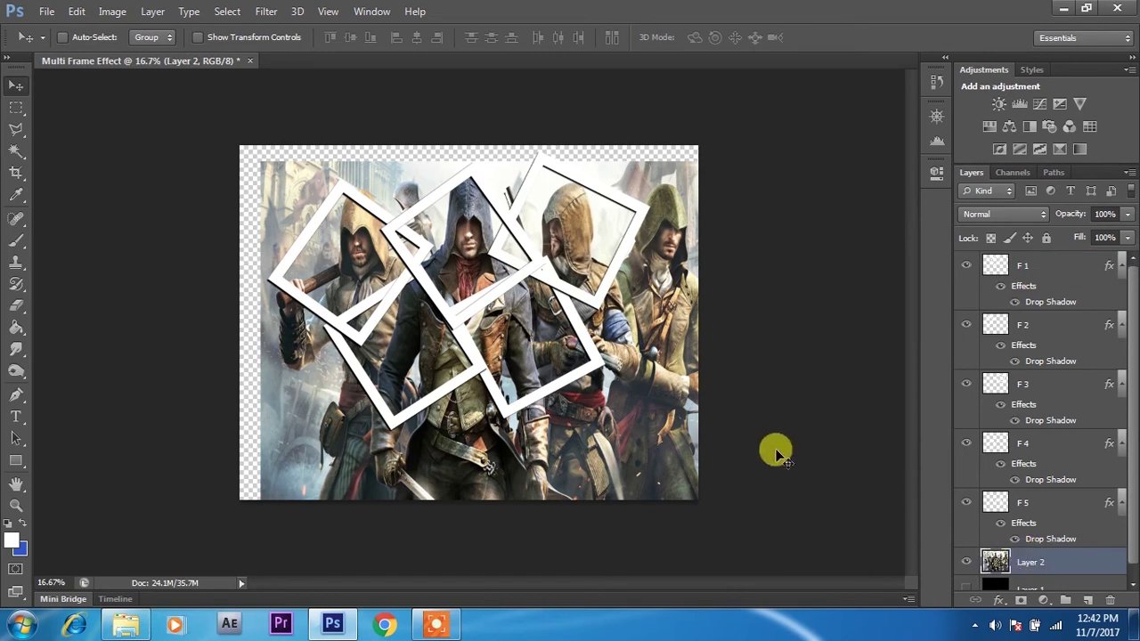
pyautogui.click(20, 308)
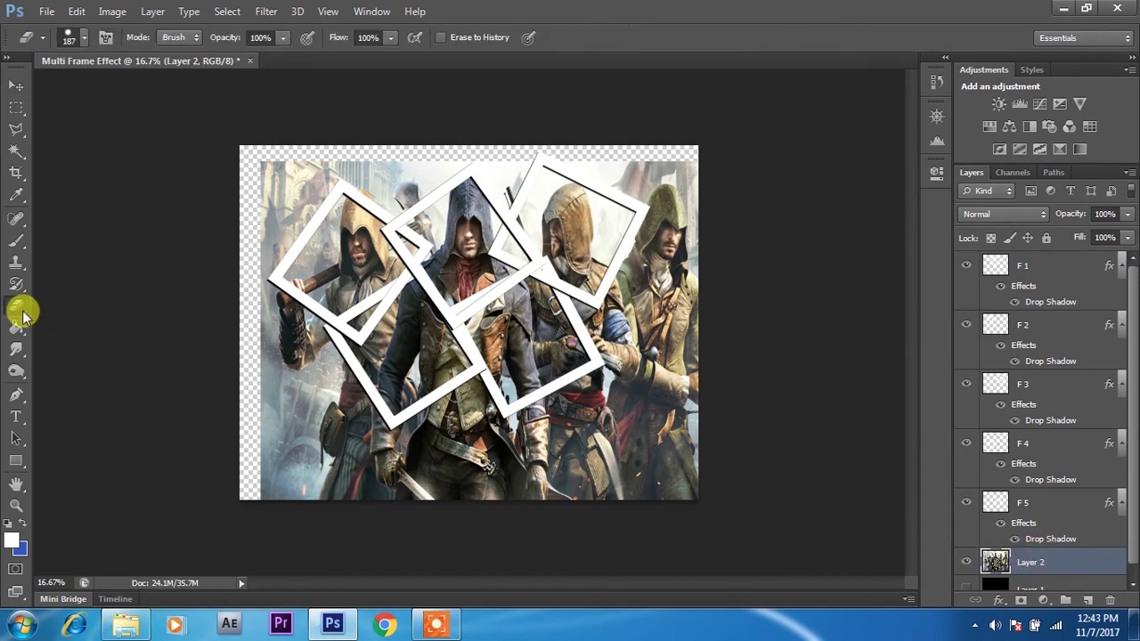
# Erase the hooded-characters photo on Layer 2 everywhere outside the five frames.
pyautogui.moveTo(304, 167)
pyautogui.mouseDown()
pyautogui.moveTo(324, 171)
pyautogui.moveTo(268, 227)
pyautogui.moveTo(287, 234)
pyautogui.moveTo(265, 259)
pyautogui.moveTo(261, 214)
pyautogui.moveTo(256, 292)
pyautogui.moveTo(254, 271)
pyautogui.moveTo(374, 425)
pyautogui.moveTo(407, 402)
pyautogui.moveTo(468, 392)
pyautogui.moveTo(488, 418)
pyautogui.moveTo(508, 402)
pyautogui.moveTo(518, 423)
pyautogui.moveTo(555, 386)
pyautogui.moveTo(590, 374)
pyautogui.moveTo(599, 330)
pyautogui.moveTo(572, 299)
pyautogui.moveTo(618, 318)
pyautogui.moveTo(615, 290)
pyautogui.moveTo(643, 254)
pyautogui.mouseUp()
pyautogui.moveTo(656, 201)
pyautogui.mouseDown()
pyautogui.moveTo(594, 160)
pyautogui.moveTo(526, 145)
pyautogui.moveTo(511, 179)
pyautogui.moveTo(458, 145)
pyautogui.moveTo(395, 199)
pyautogui.moveTo(344, 173)
pyautogui.moveTo(433, 145)
pyautogui.moveTo(267, 348)
pyautogui.moveTo(268, 443)
pyautogui.moveTo(356, 436)
pyautogui.moveTo(338, 440)
pyautogui.moveTo(354, 471)
pyautogui.moveTo(579, 488)
pyautogui.moveTo(670, 397)
pyautogui.moveTo(611, 382)
pyautogui.moveTo(437, 433)
pyautogui.moveTo(542, 451)
pyautogui.moveTo(667, 451)
pyautogui.moveTo(626, 366)
pyautogui.moveTo(655, 344)
pyautogui.moveTo(683, 234)
pyautogui.moveTo(655, 171)
pyautogui.moveTo(674, 165)
pyautogui.mouseUp()
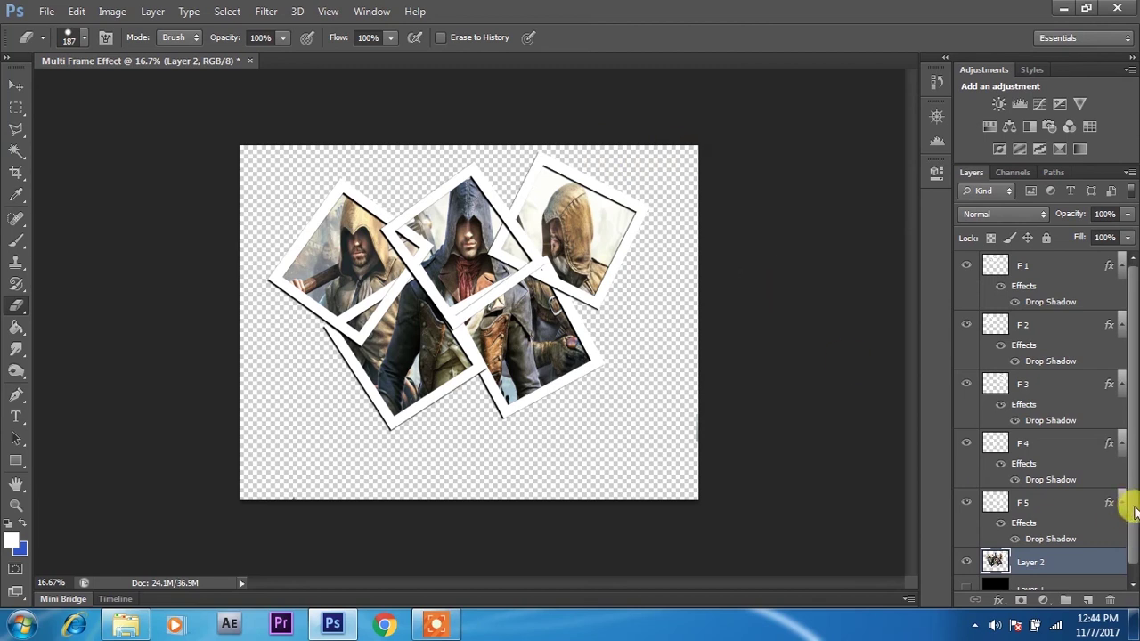
pyautogui.moveTo(1136, 511); pyautogui.dragTo(1130, 527)
pyautogui.click(1042, 579)
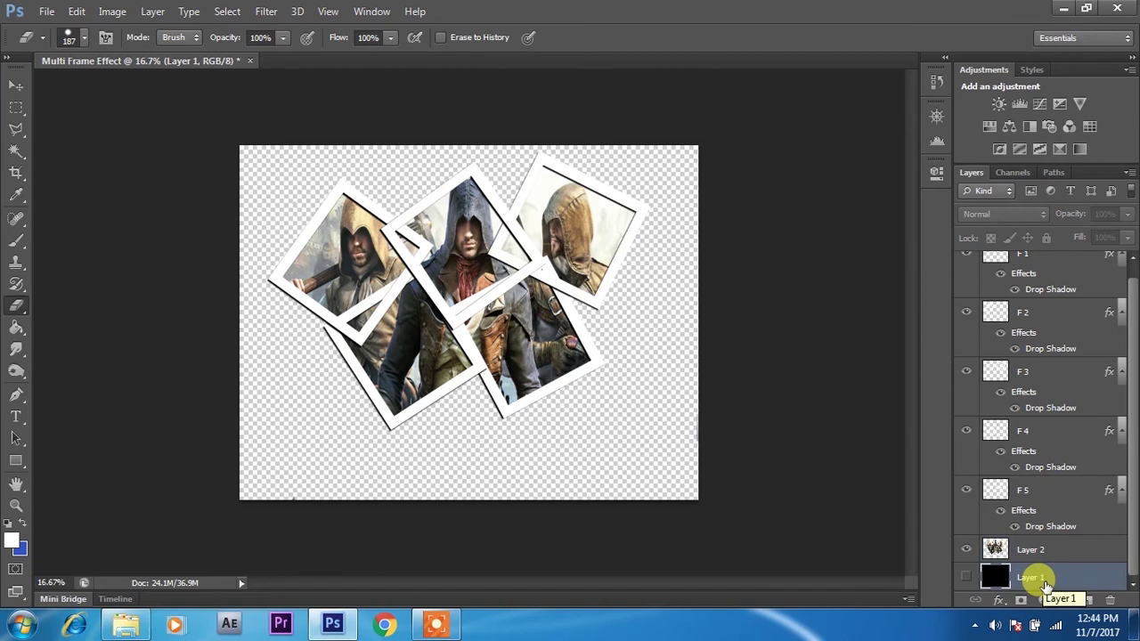
# Show the black Layer 1 background and erase leftover photo specks on Layer 2.
pyautogui.click(966, 578)
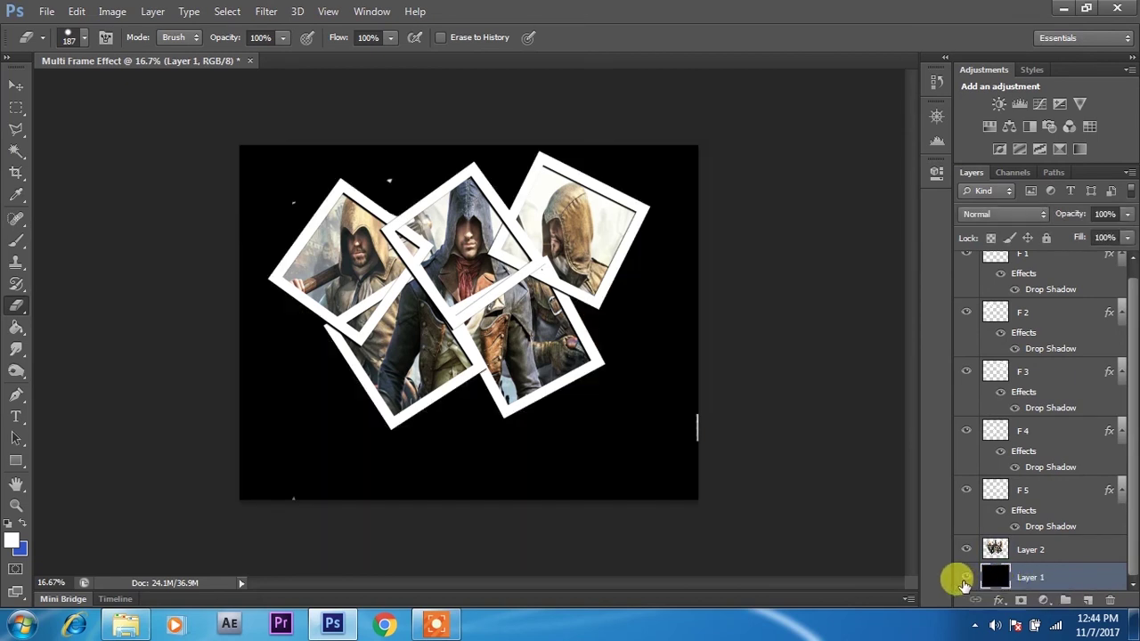
pyautogui.moveTo(687, 377); pyautogui.dragTo(697, 434)
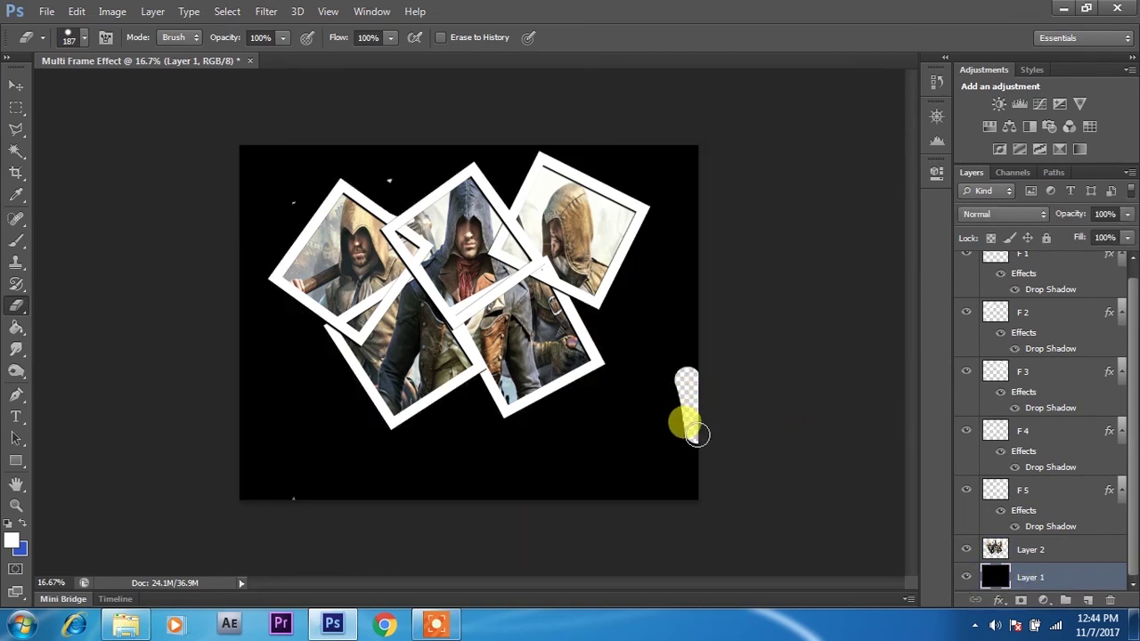
pyautogui.hotkey('ctrl', 'z')
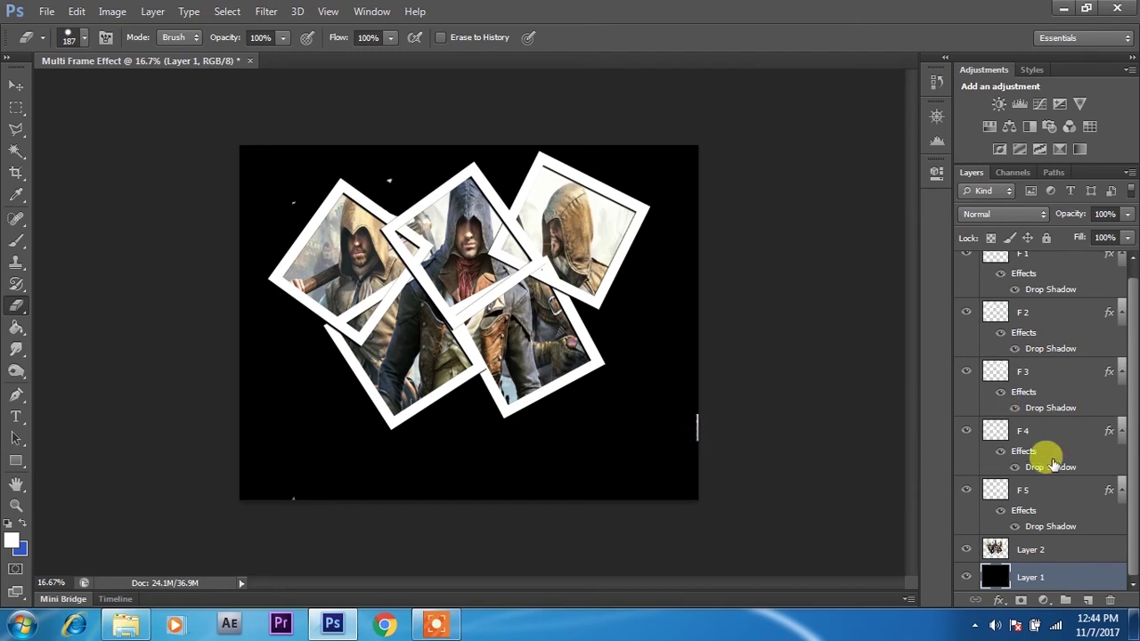
pyautogui.click(1047, 552)
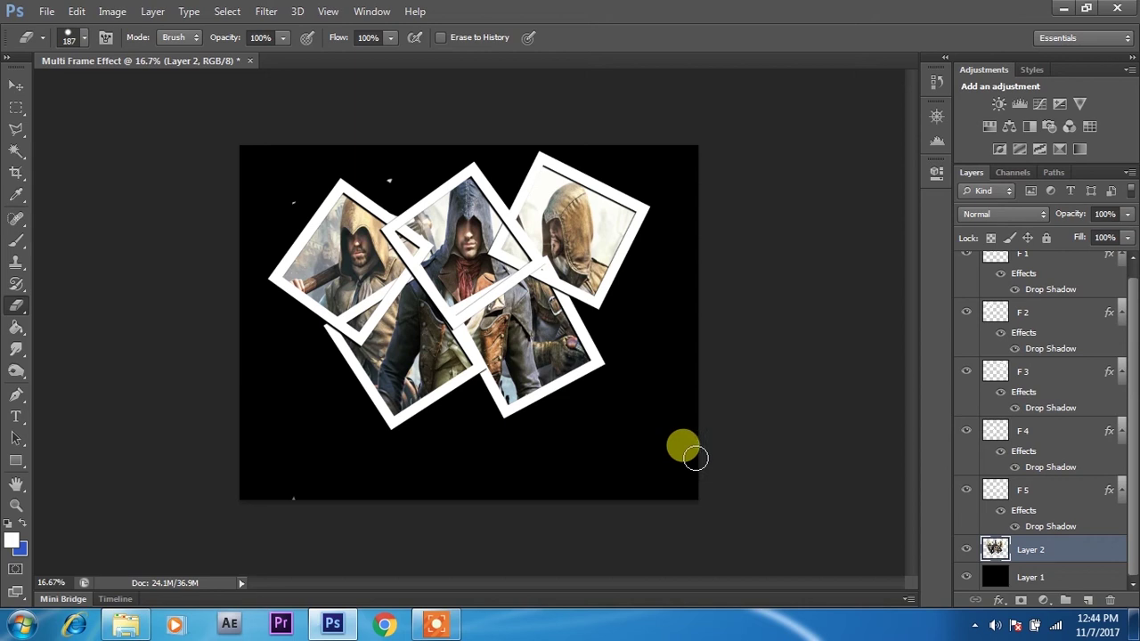
pyautogui.moveTo(349, 479); pyautogui.dragTo(281, 490)
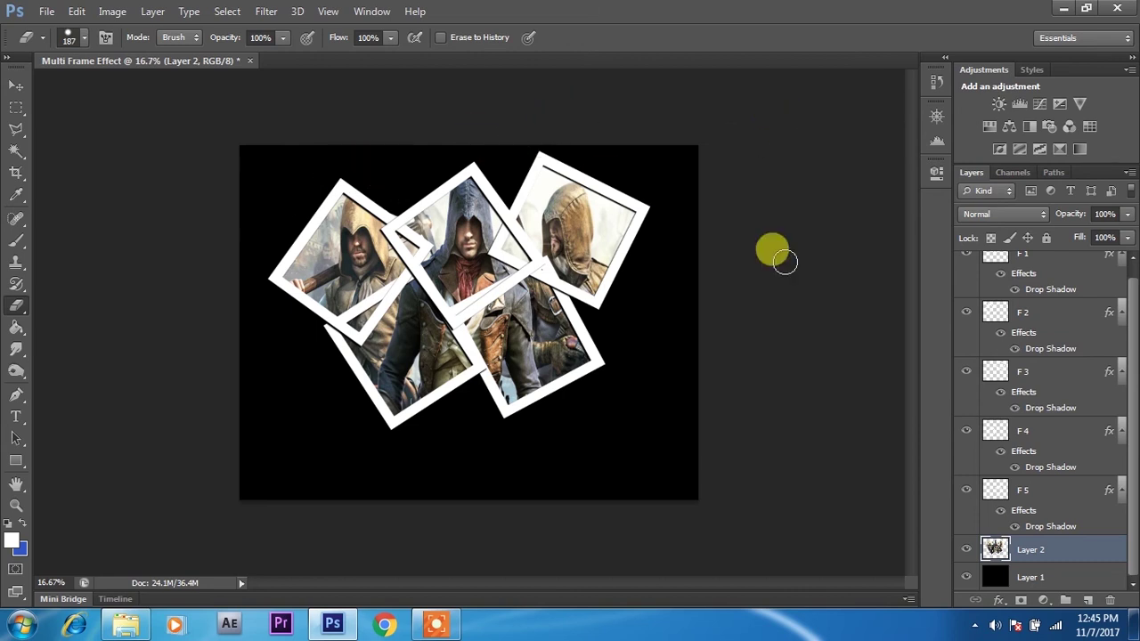
pyautogui.click(429, 294)
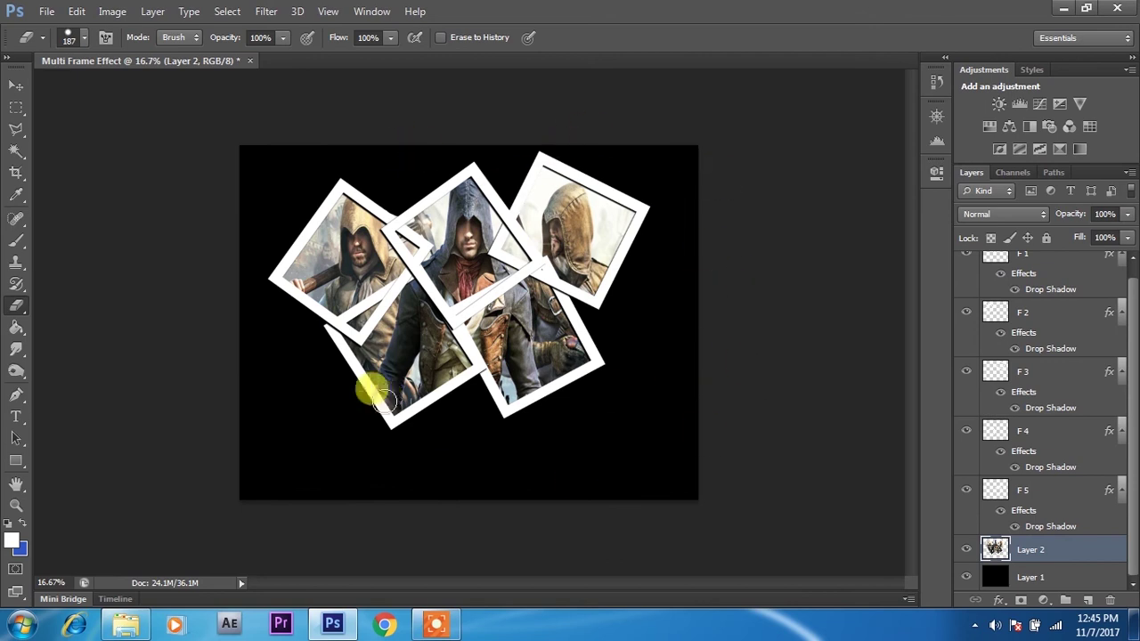
pyautogui.click(22, 85)
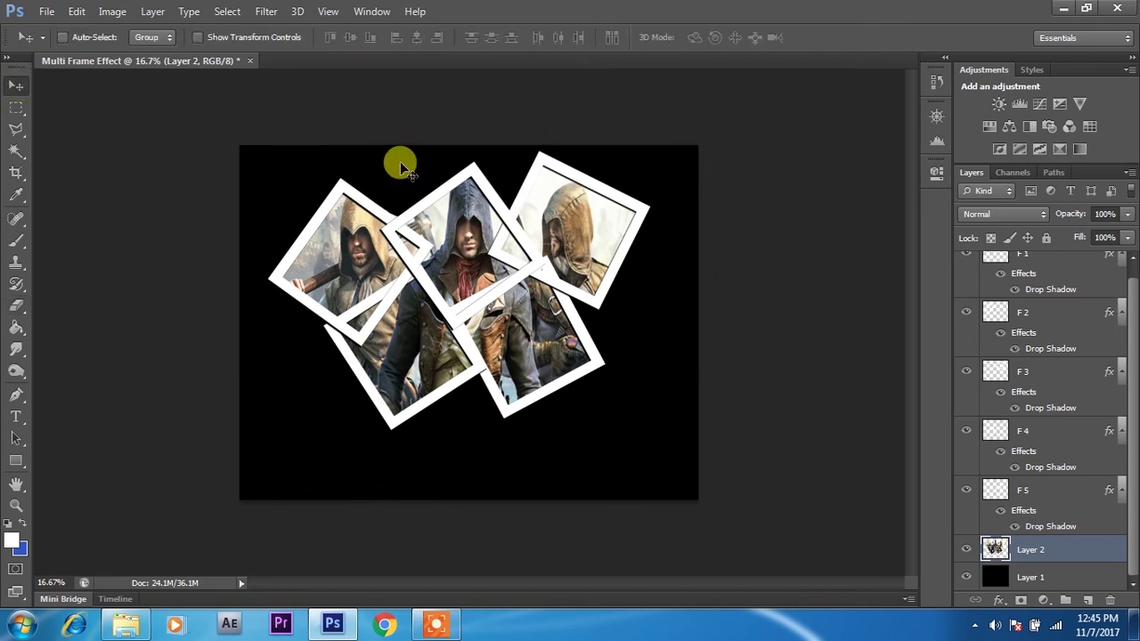
# Turn on Move tool Auto-Select and erase the F 3 and F 2 borders where frames overlap.
pyautogui.click(63, 37)
pyautogui.click(522, 204)
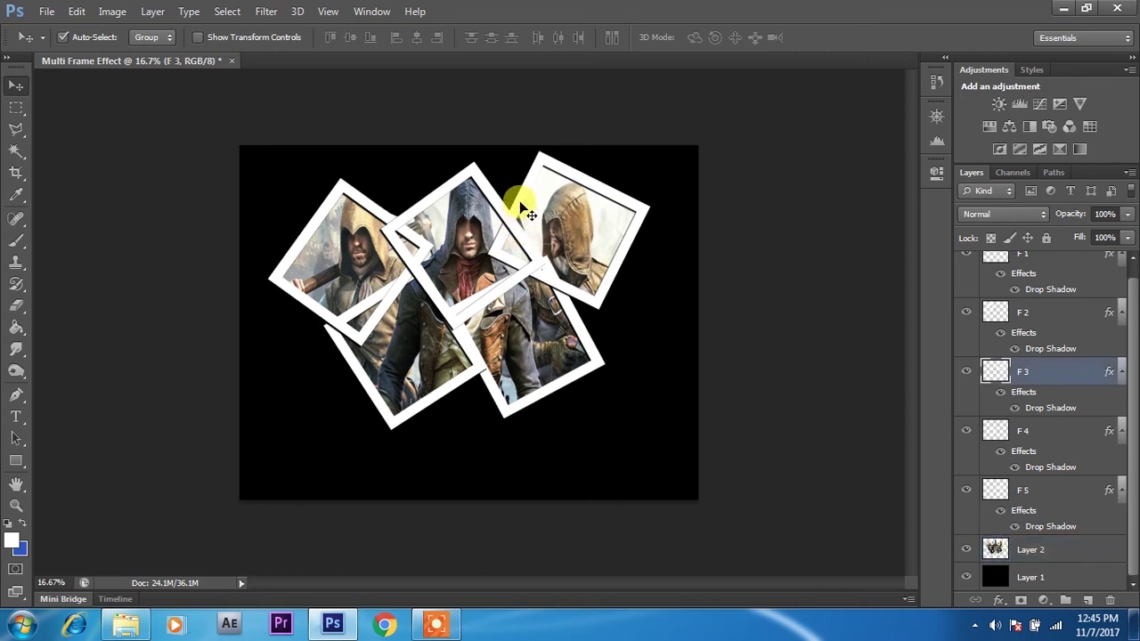
pyautogui.click(15, 306)
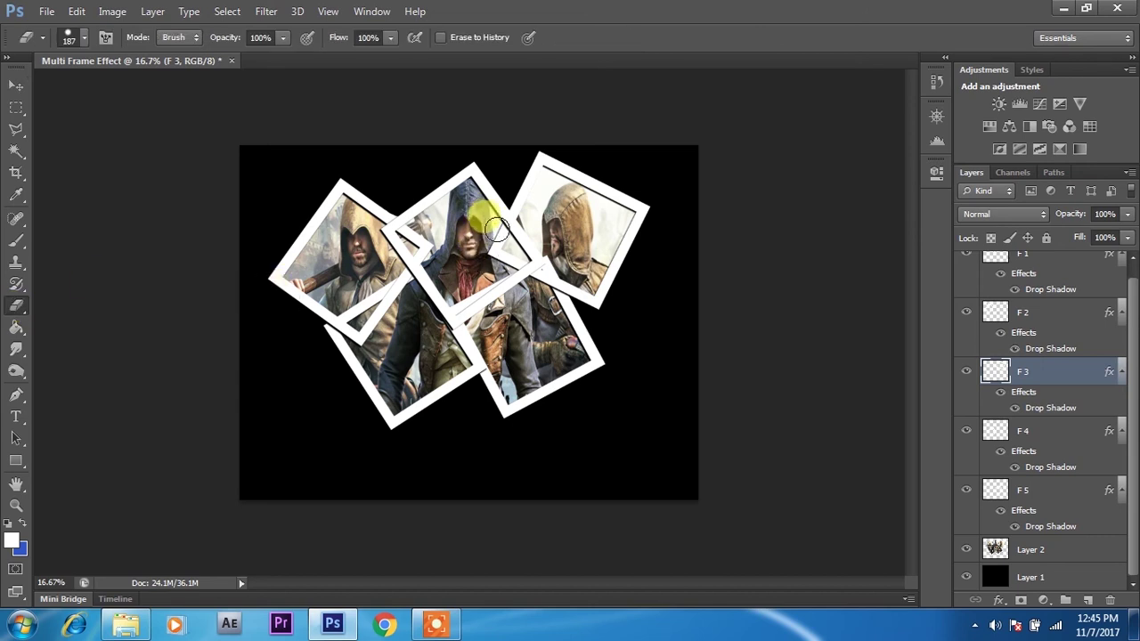
pyautogui.moveTo(496, 230); pyautogui.dragTo(514, 256)
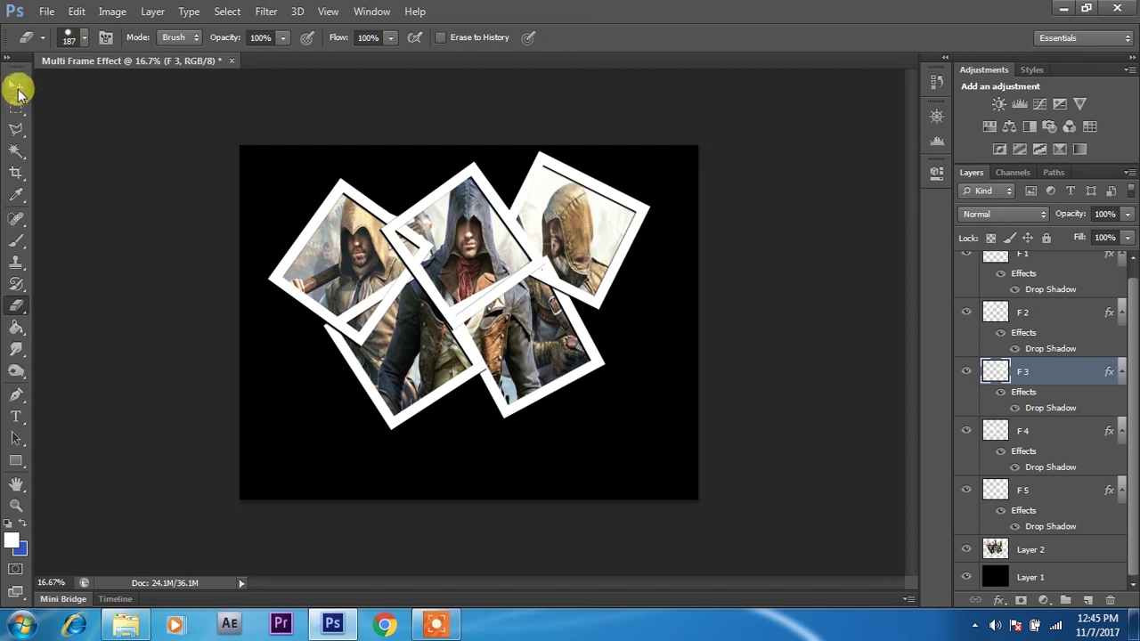
pyautogui.click(16, 87)
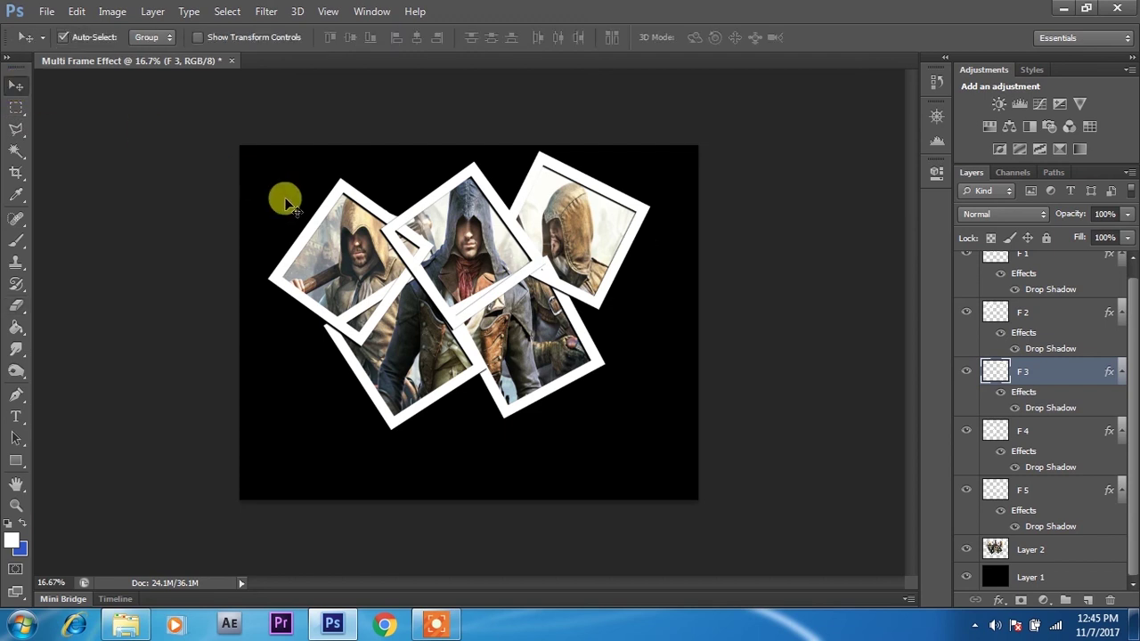
pyautogui.click(365, 211)
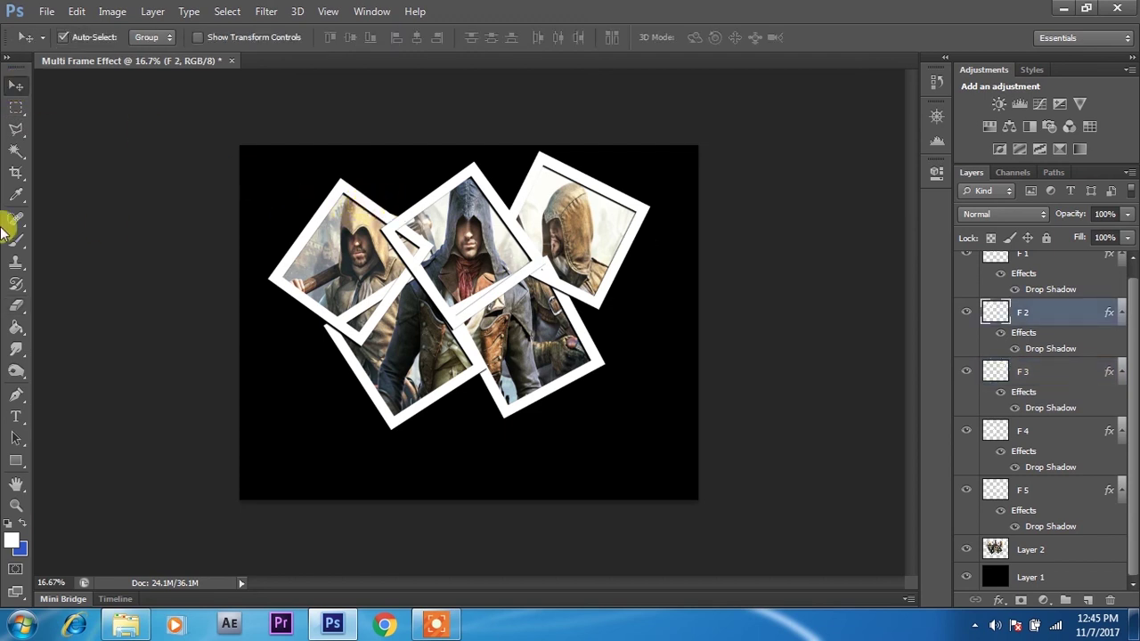
pyautogui.click(16, 305)
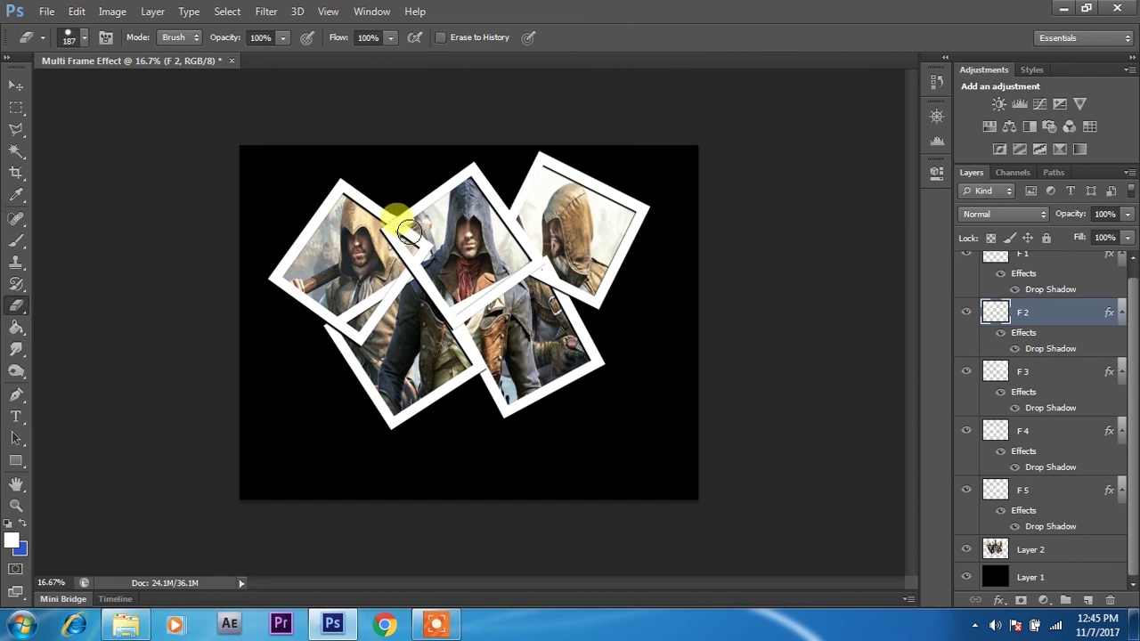
pyautogui.moveTo(405, 231)
pyautogui.mouseDown()
pyautogui.moveTo(421, 244)
pyautogui.moveTo(185, 166)
pyautogui.mouseUp()
# Erase the F 4 and F 5 frame borders where they cross neighbouring photos.
pyautogui.click(7, 84)
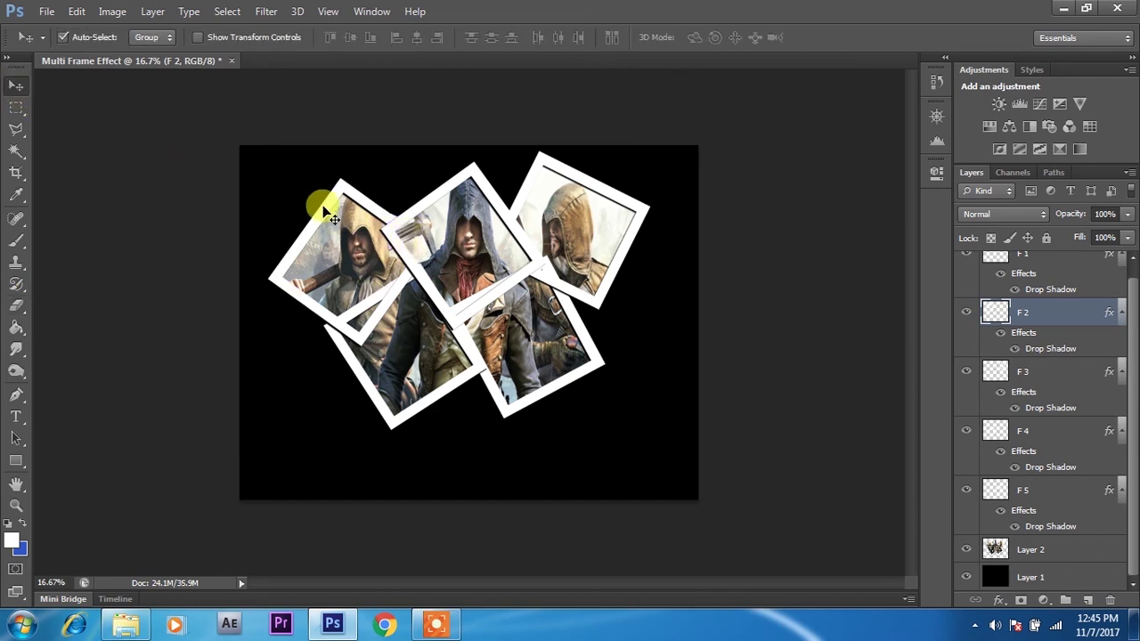
pyautogui.click(390, 410)
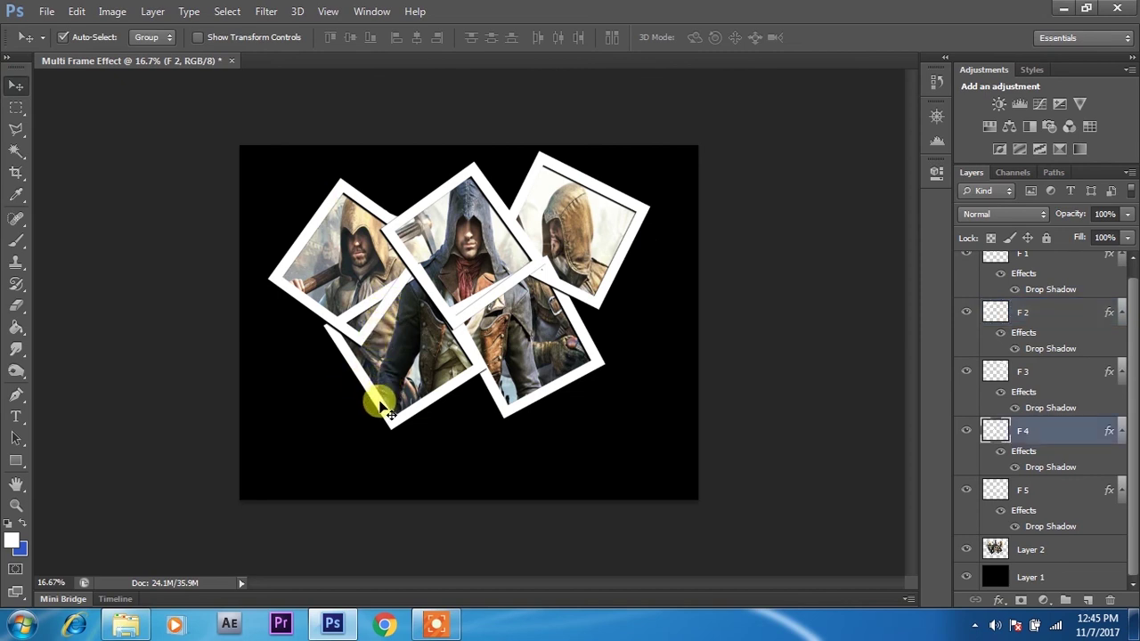
pyautogui.click(14, 305)
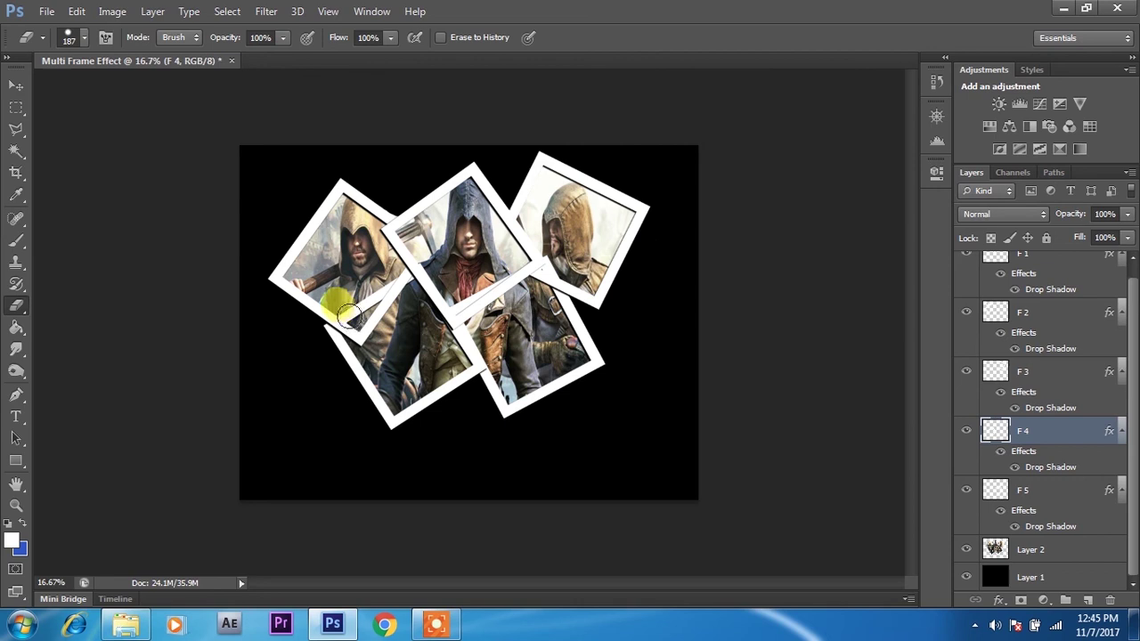
pyautogui.moveTo(346, 313); pyautogui.dragTo(406, 270)
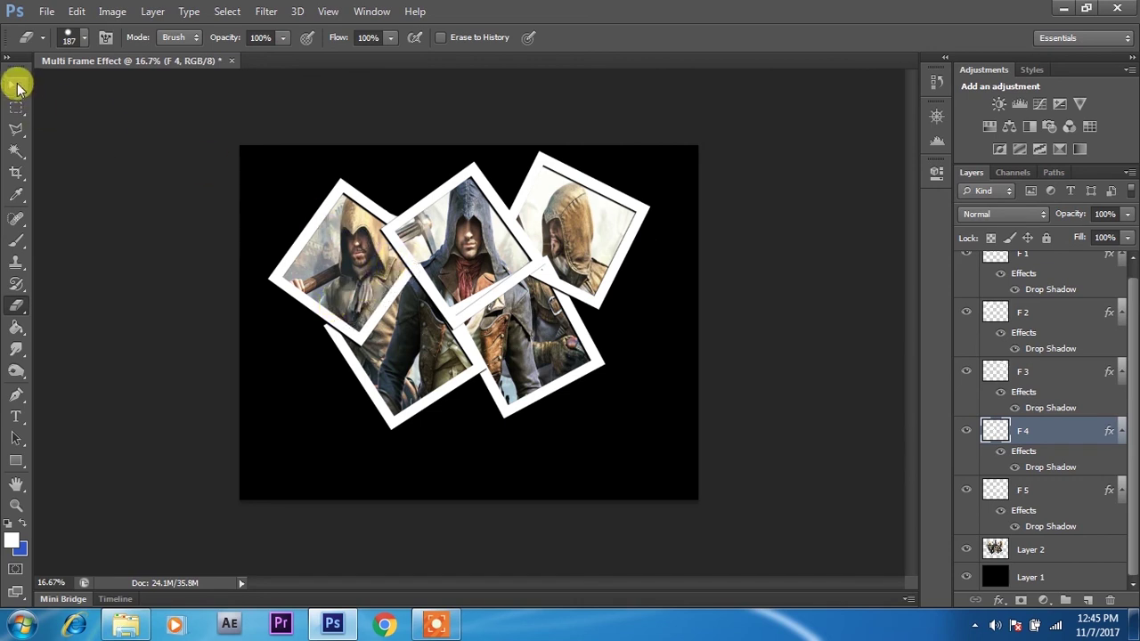
pyautogui.click(16, 85)
pyautogui.click(574, 386)
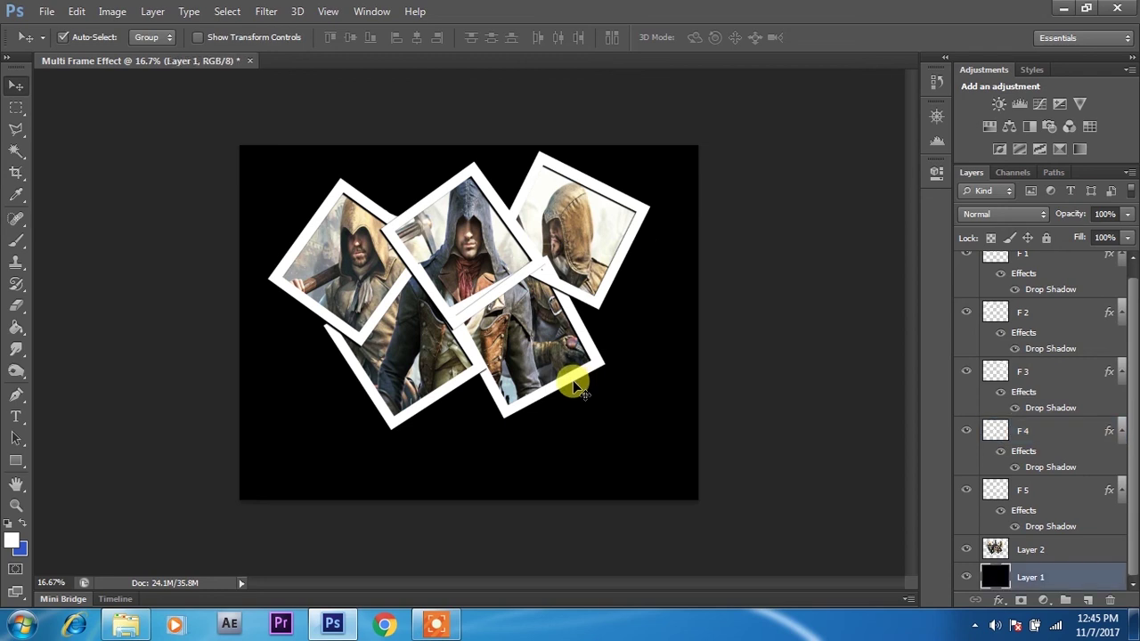
pyautogui.click(583, 334)
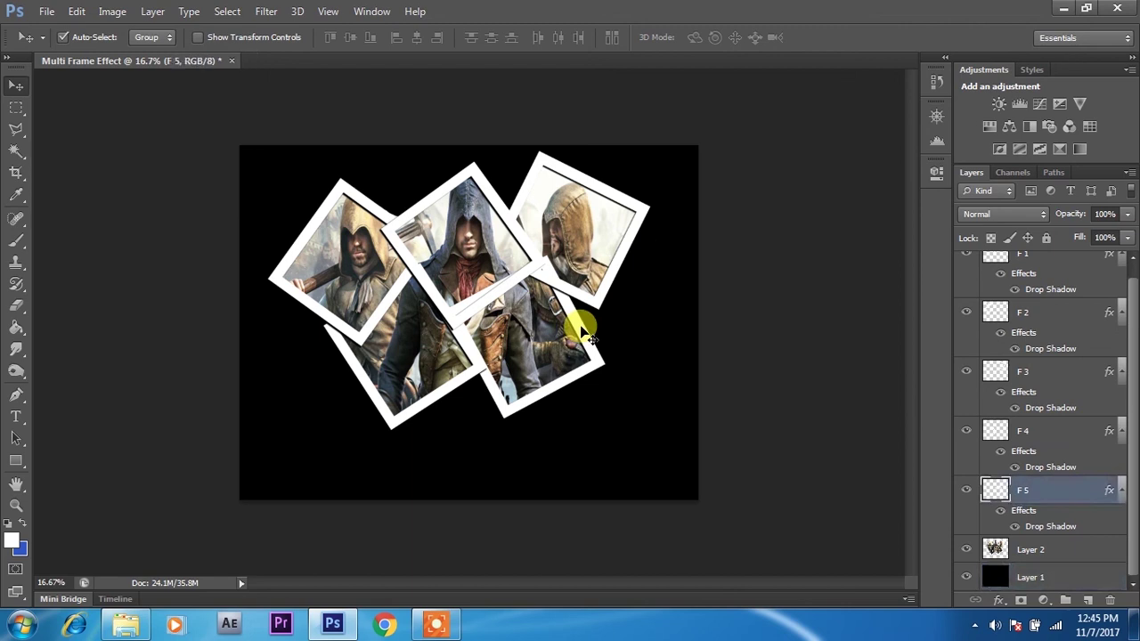
pyautogui.click(22, 309)
pyautogui.moveTo(541, 260)
pyautogui.mouseDown()
pyautogui.moveTo(454, 307)
pyautogui.moveTo(459, 223)
pyautogui.moveTo(595, 221)
pyautogui.mouseUp()
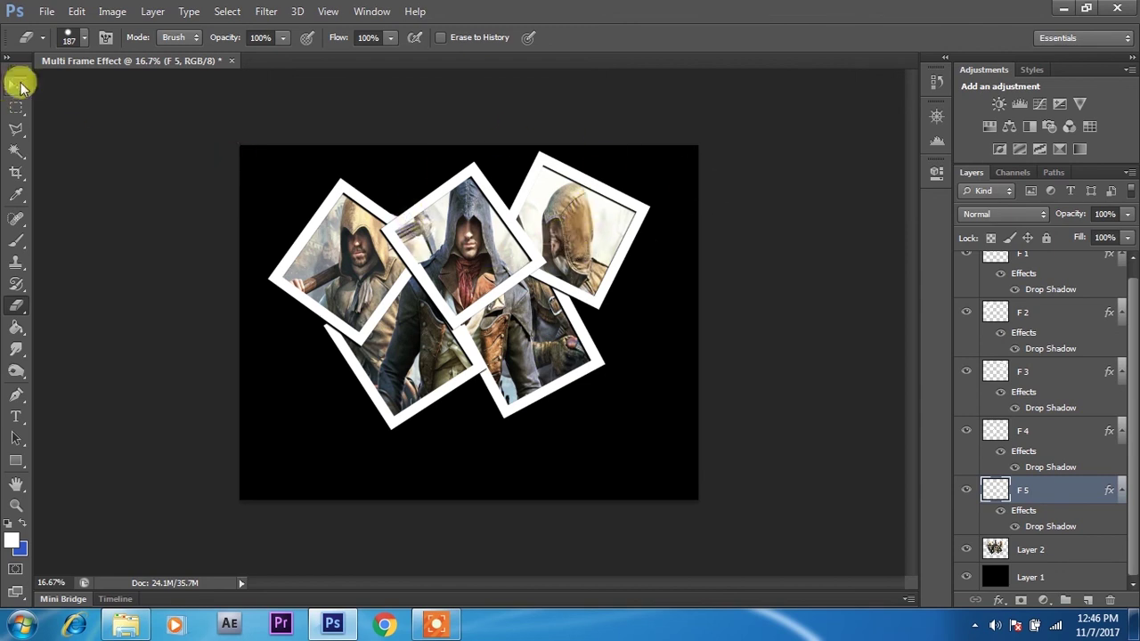
# Save the document as Multi Frame Effect.psd in Photoshop PSD format.
pyautogui.click(19, 84)
pyautogui.click(46, 11)
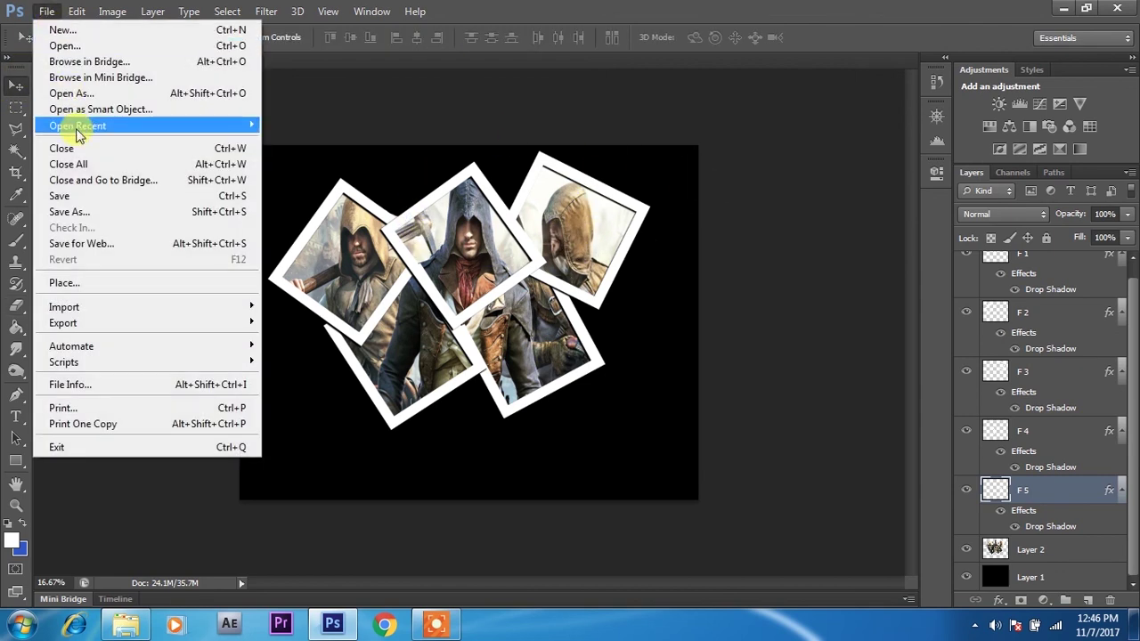
pyautogui.click(47, 196)
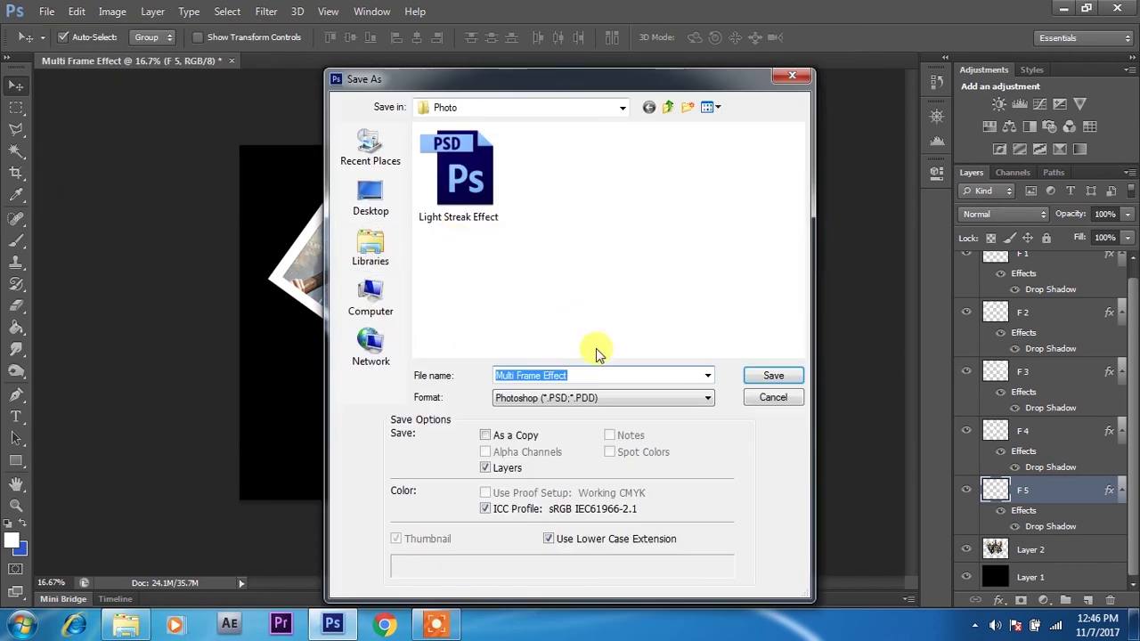
pyautogui.click(585, 375)
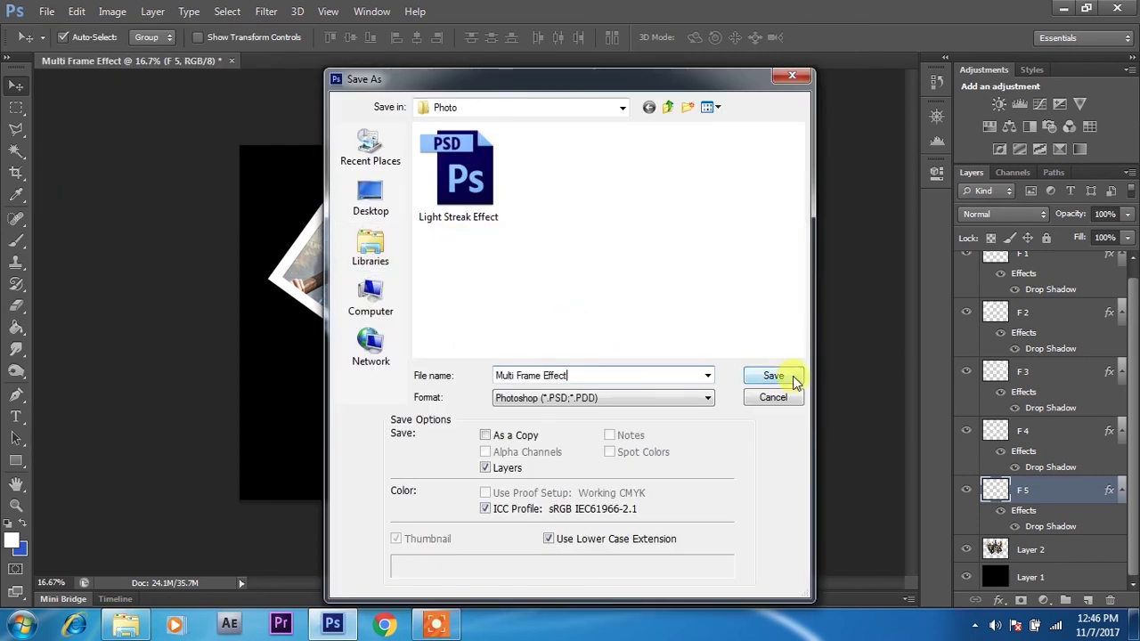
pyautogui.click(773, 376)
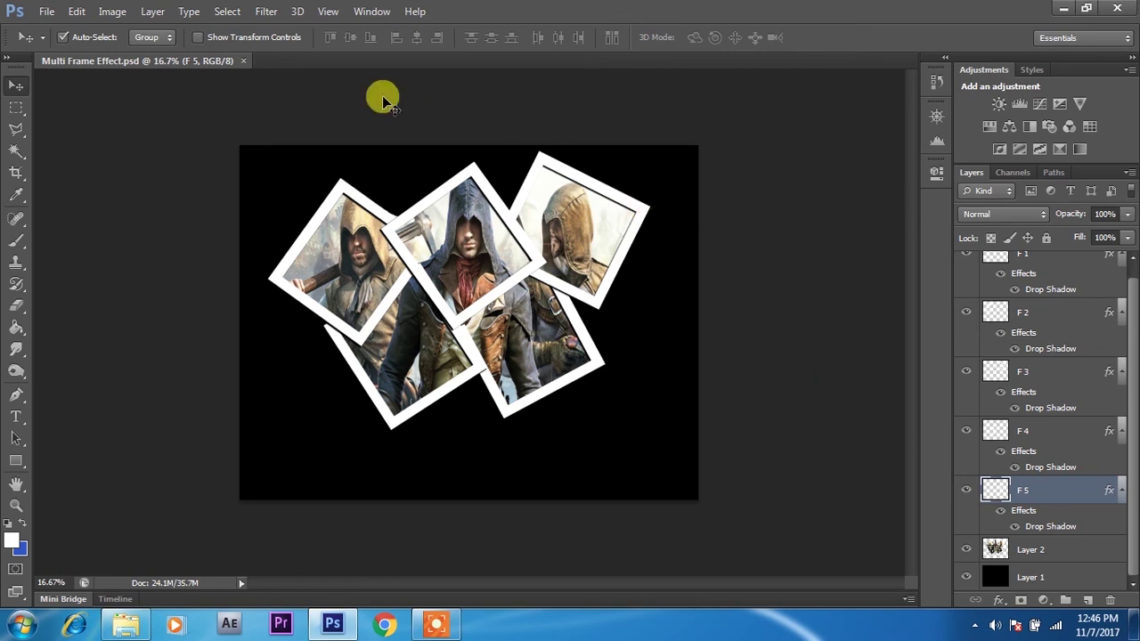
pyautogui.click(49, 10)
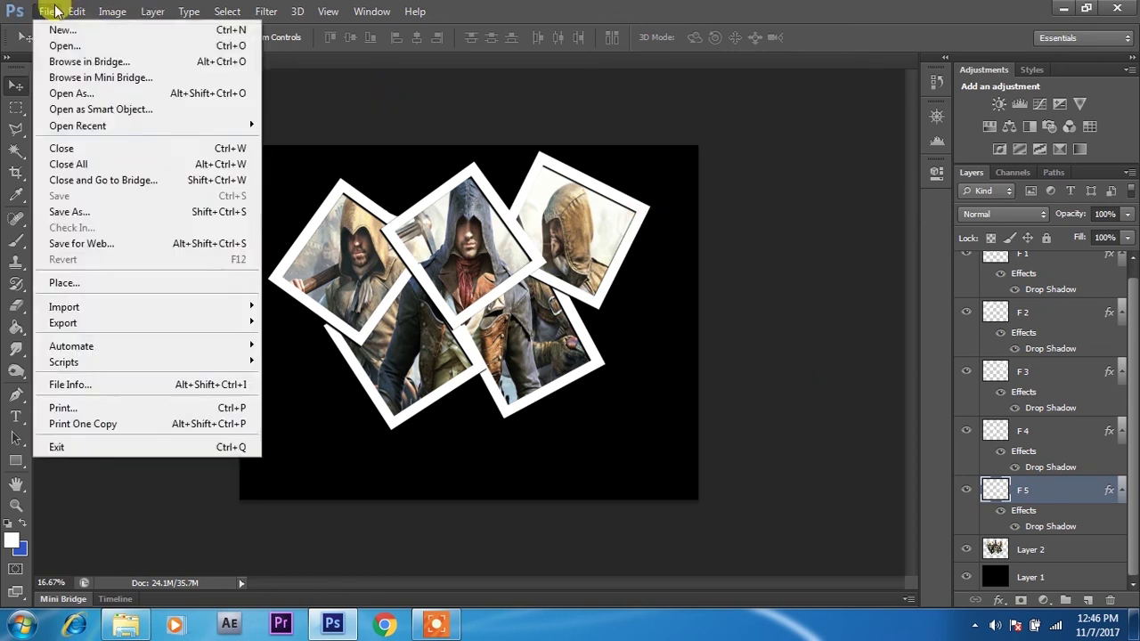